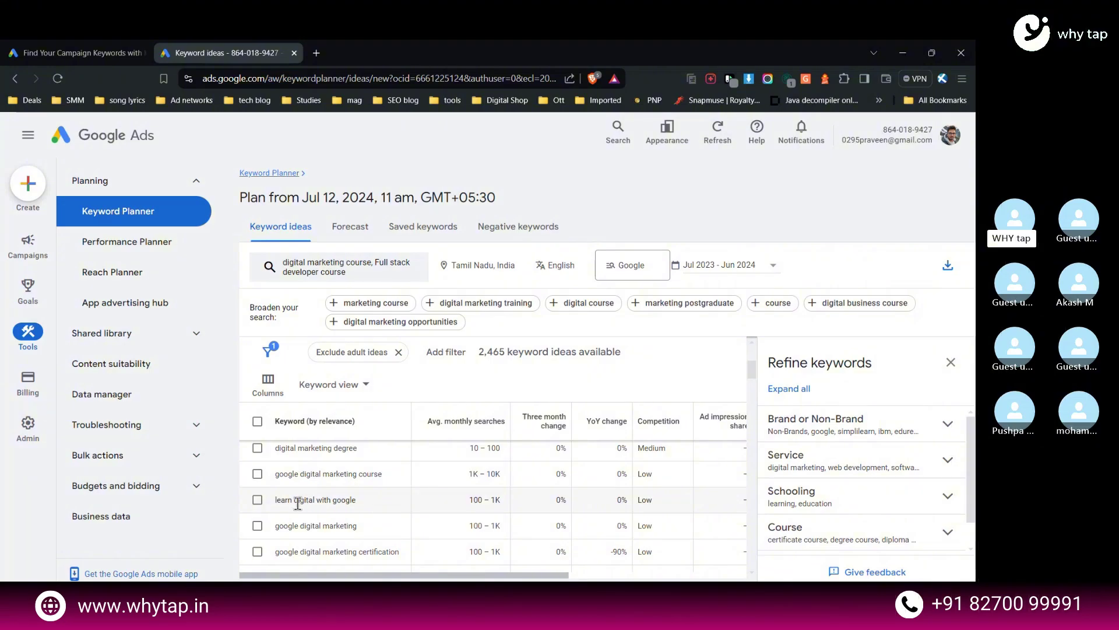
Review the keyword ideas list and highlight the average monthly searches for "full stack developer bootcamp".
scroll(366, 500, "down", 2)
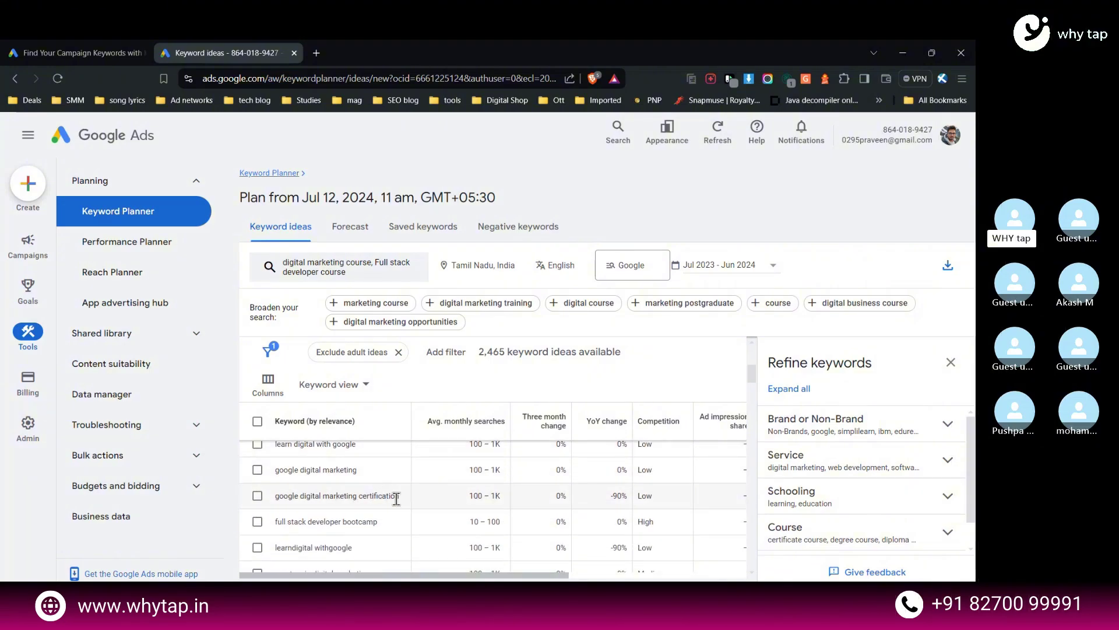
scroll(396, 501, "down", 1)
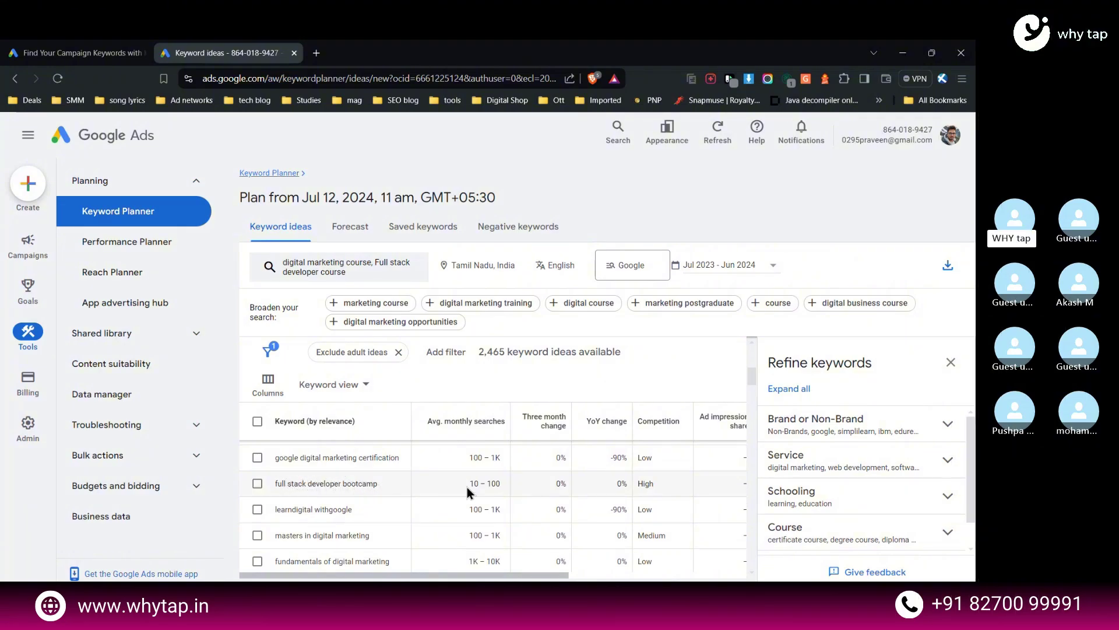
left_click_drag(467, 487, 503, 485)
scroll(336, 483, "down", 1)
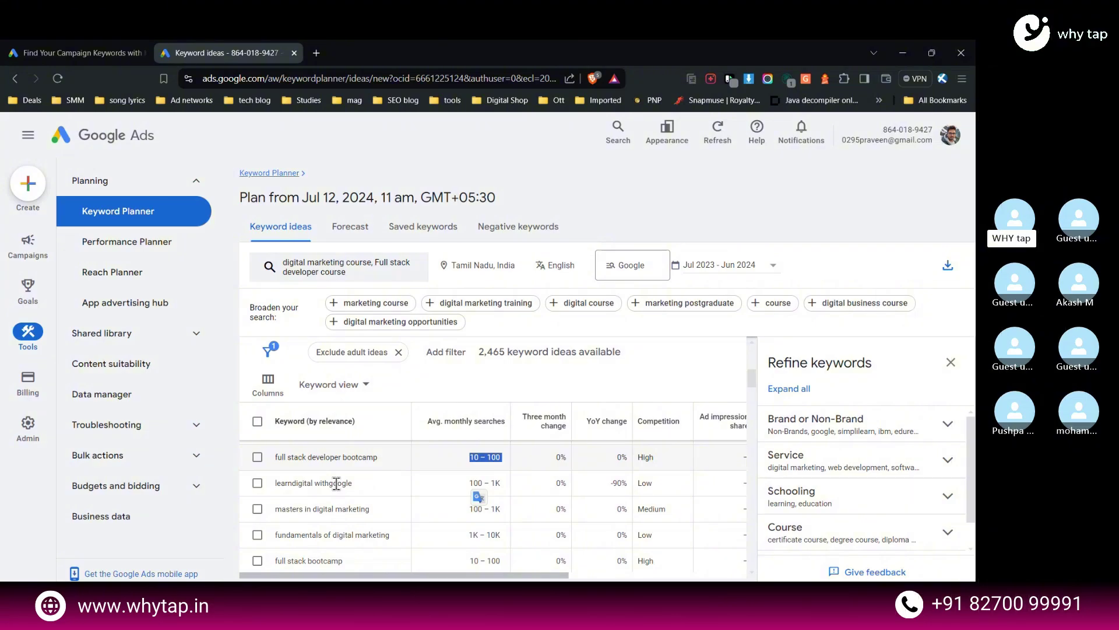
left_click(341, 530)
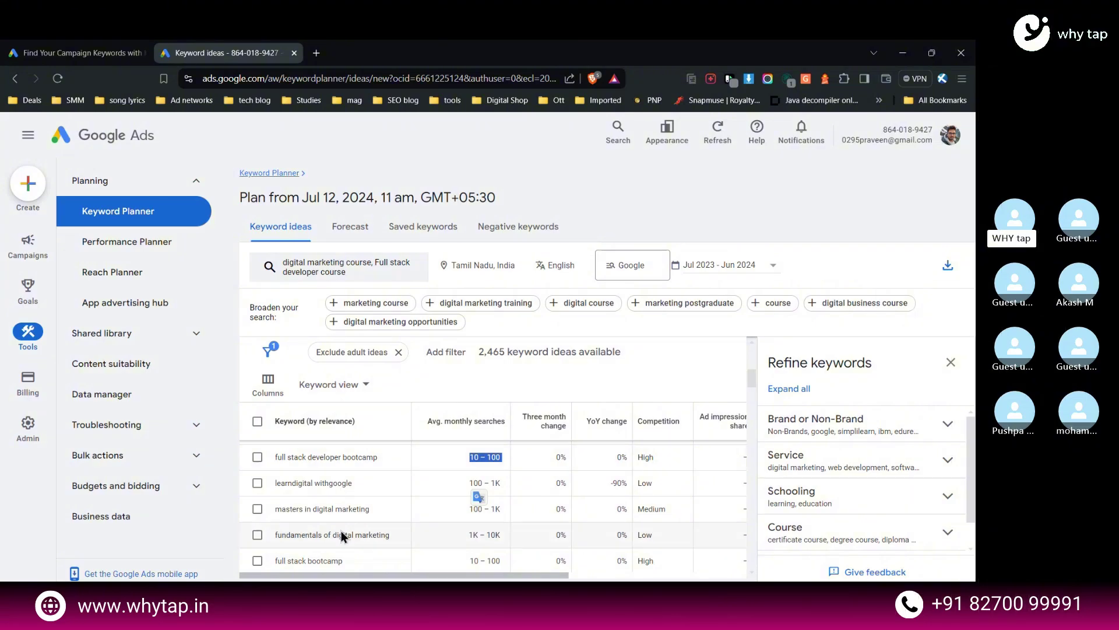
scroll(339, 543, "down", 1)
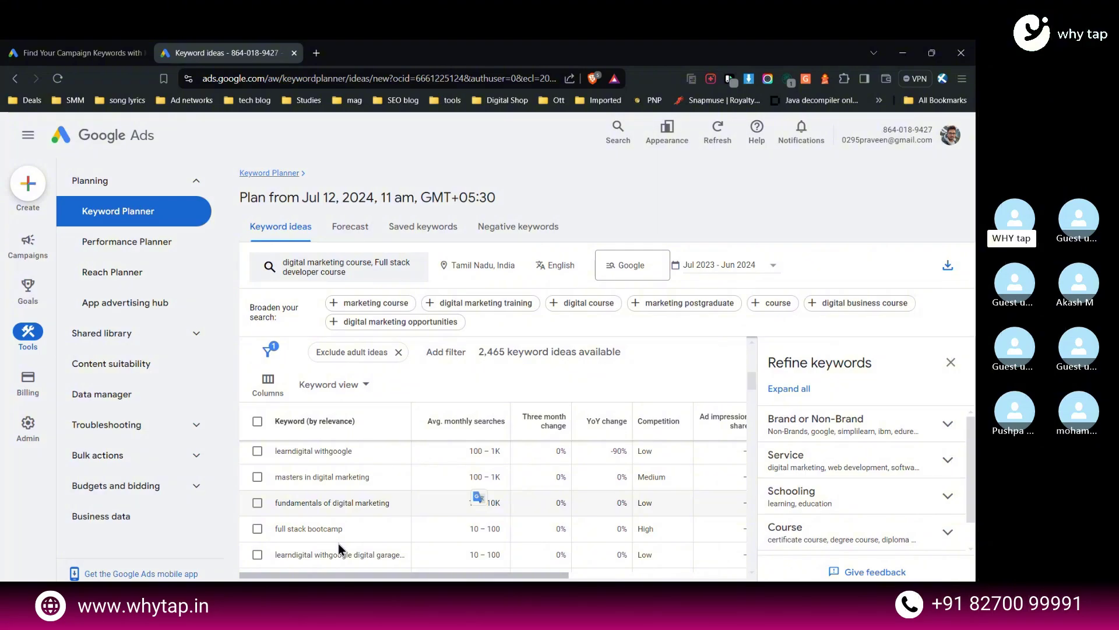
Search Google for "digital marketing course" in a new browser tab.
left_click(316, 54)
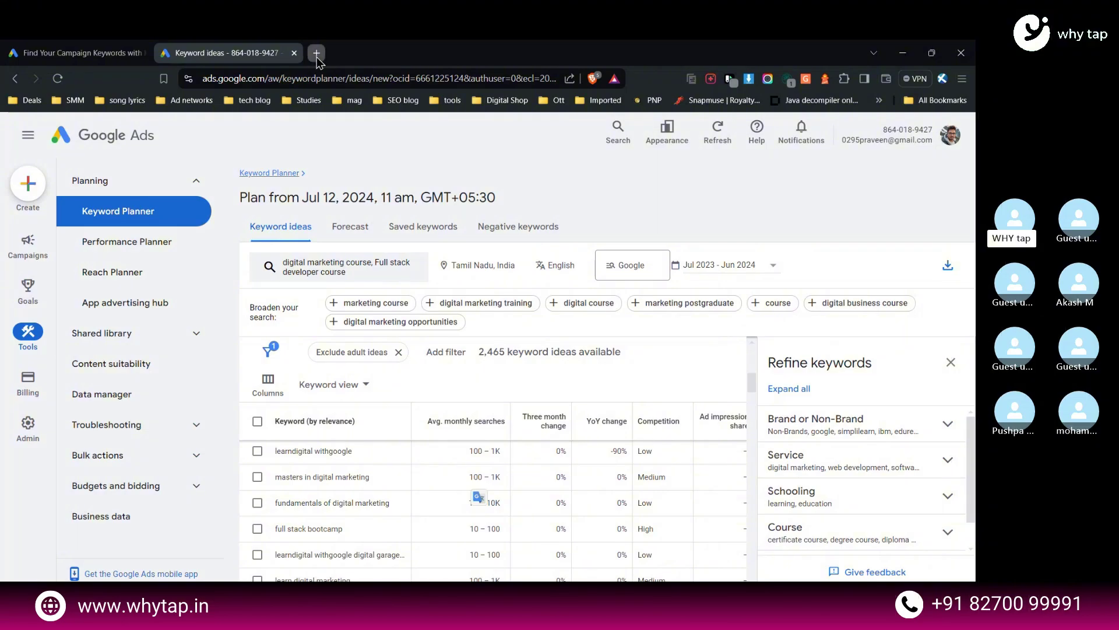
type("digital marketing course")
key("Return")
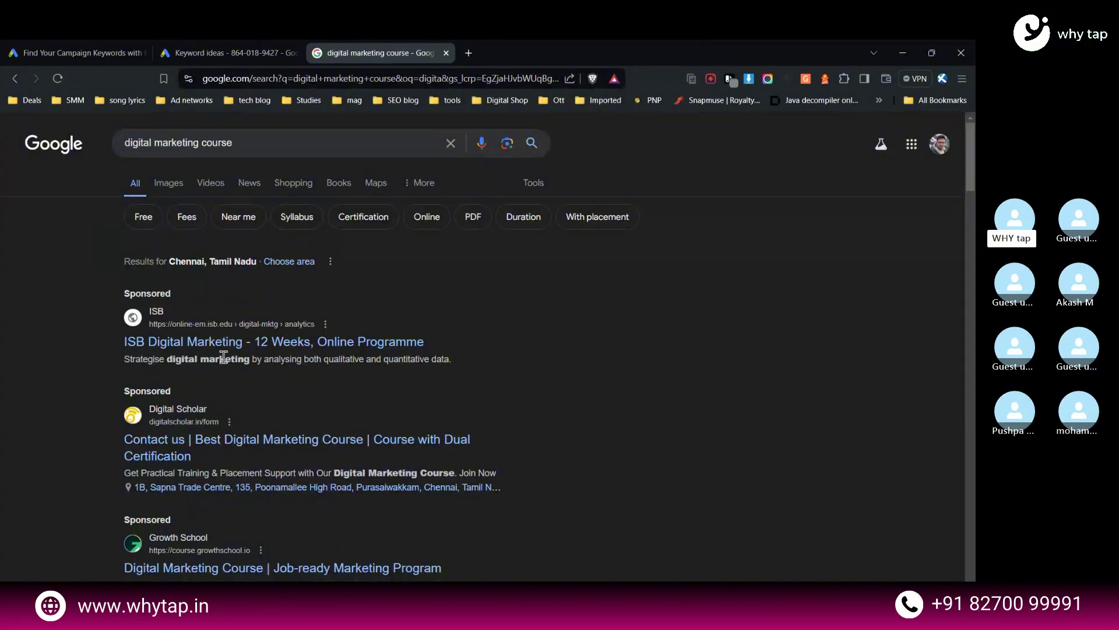
Examine the sponsored and organic results on the first results page, through to the related searches at its end.
scroll(221, 357, "down", 1)
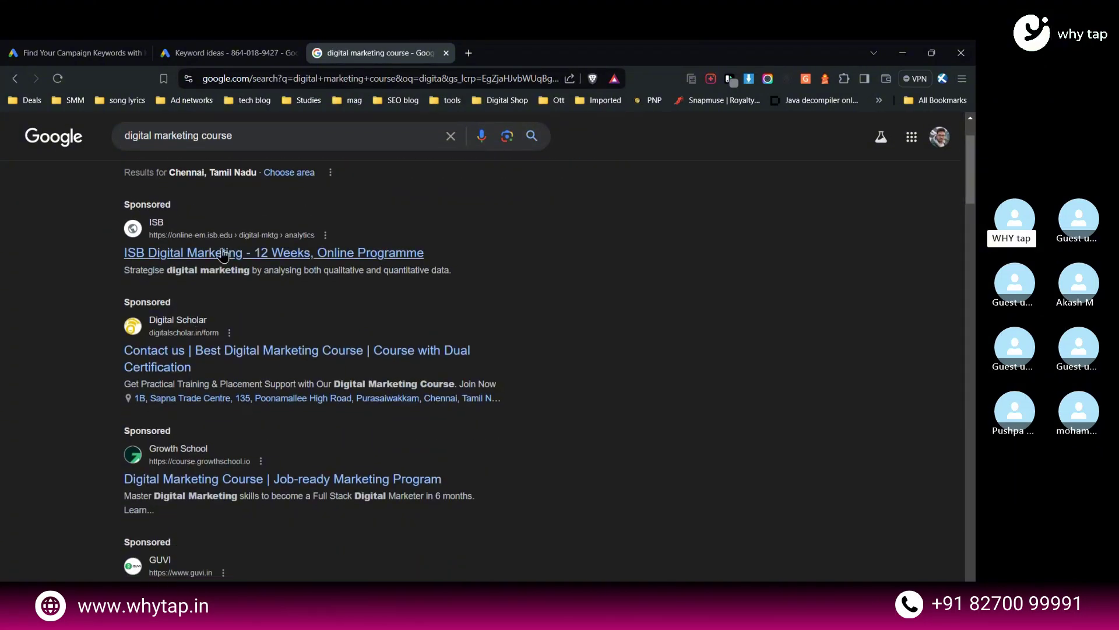
scroll(299, 506, "down", 4)
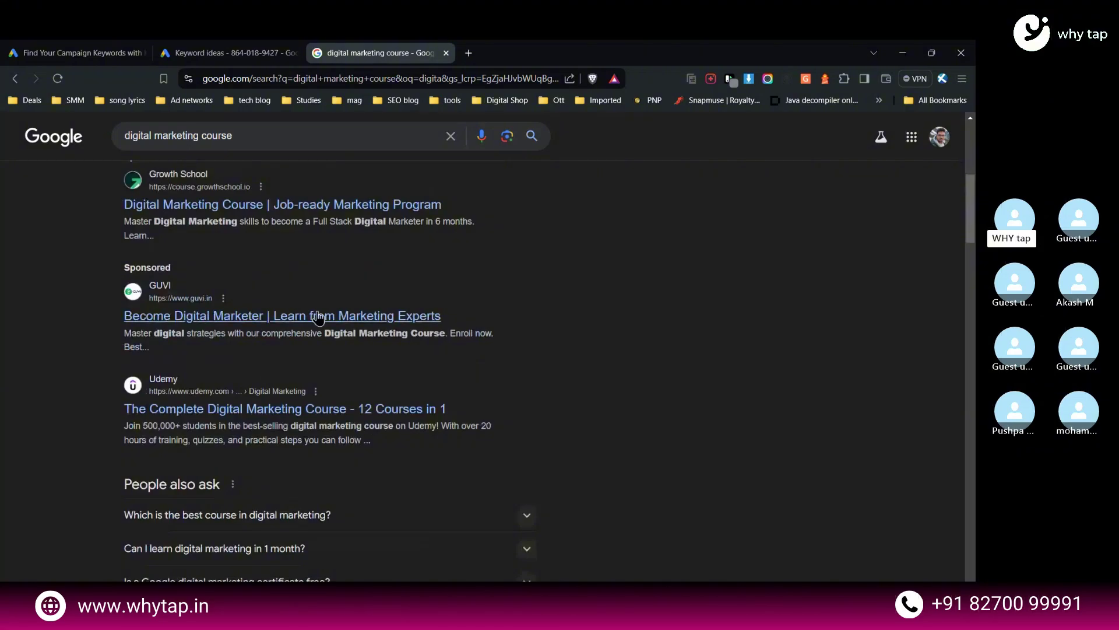
scroll(297, 327, "up", 4)
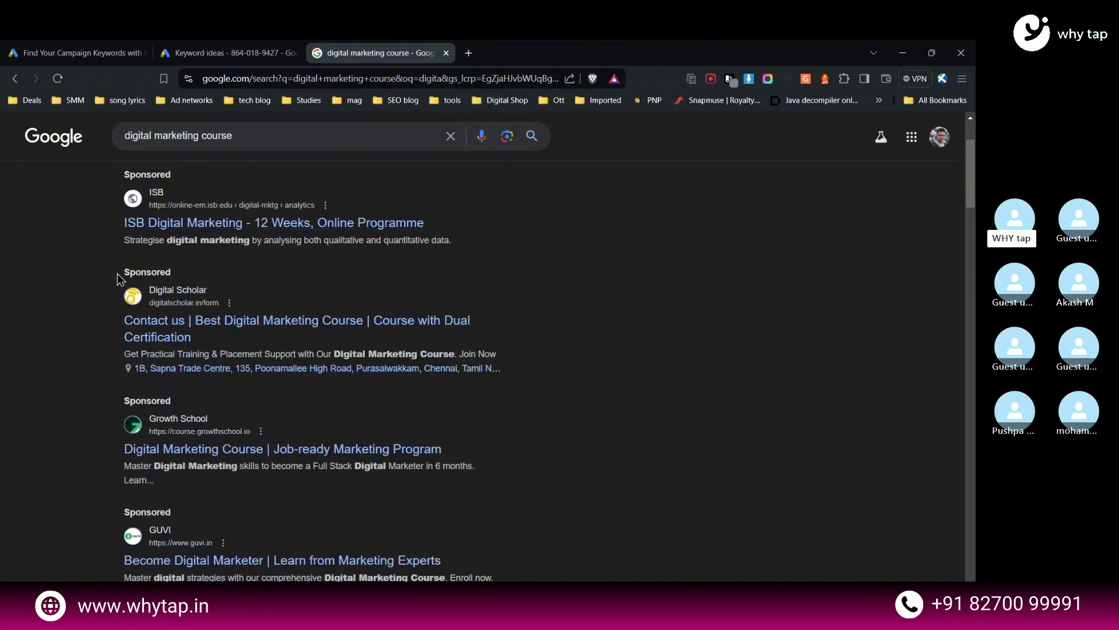
scroll(186, 406, "down", 3)
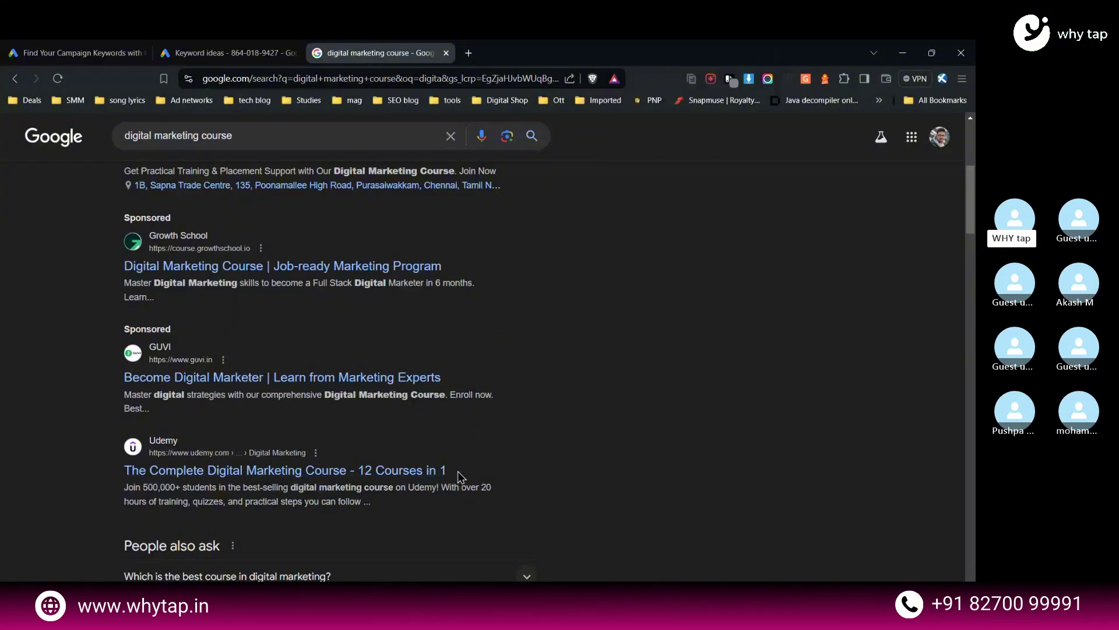
scroll(461, 476, "down", 3)
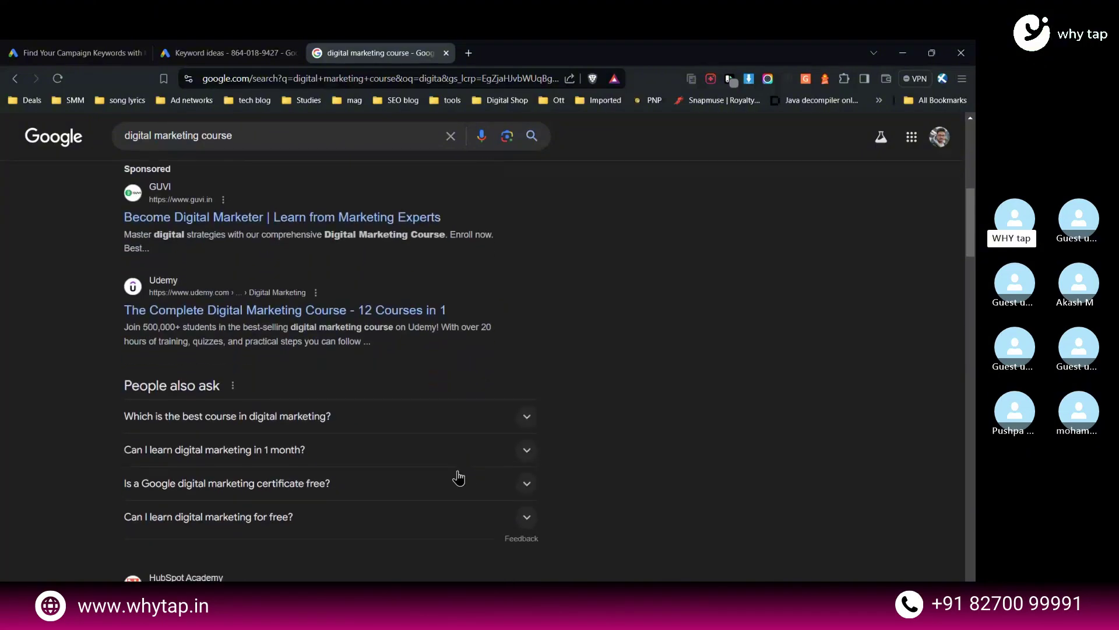
scroll(458, 477, "up", 4)
scroll(458, 470, "down", 6)
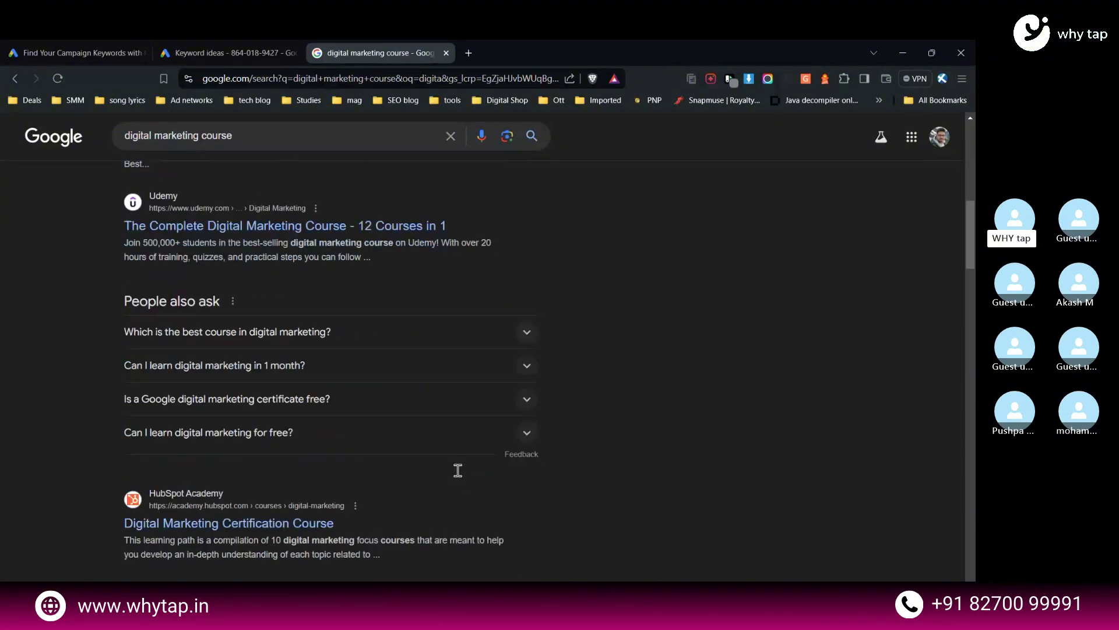
scroll(459, 478, "down", 15)
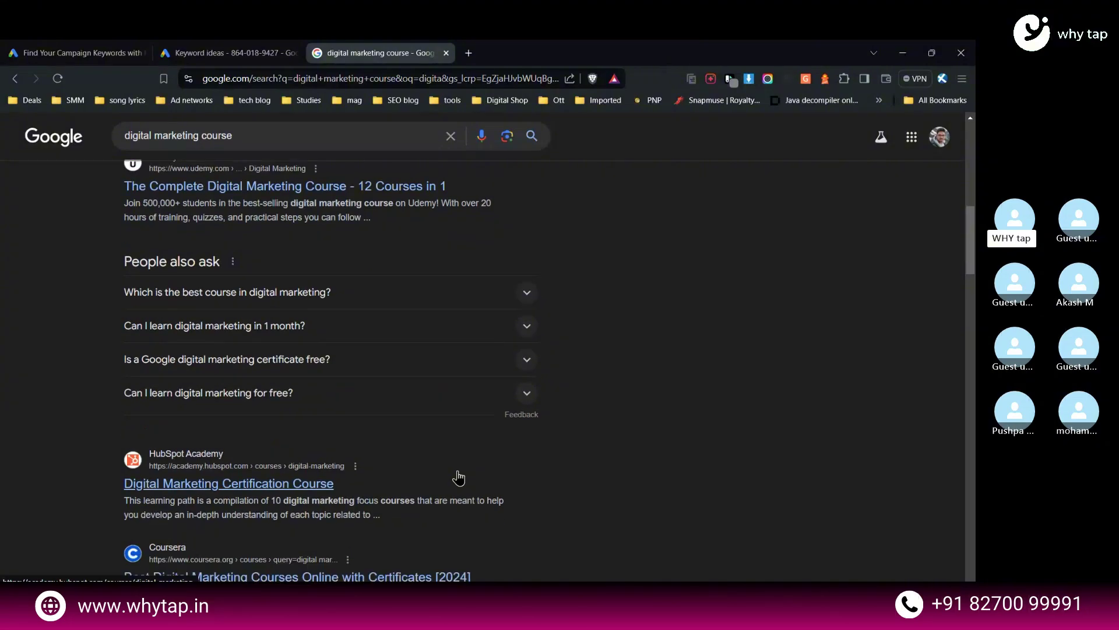
scroll(460, 476, "down", 15)
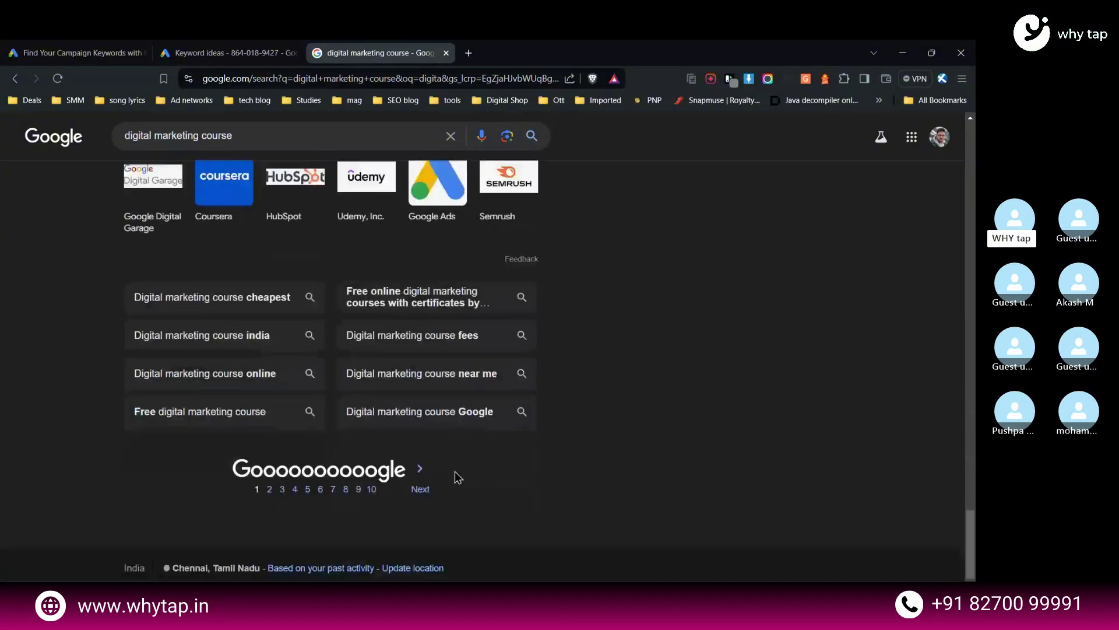
scroll(458, 477, "up", 14)
scroll(427, 482, "up", 8)
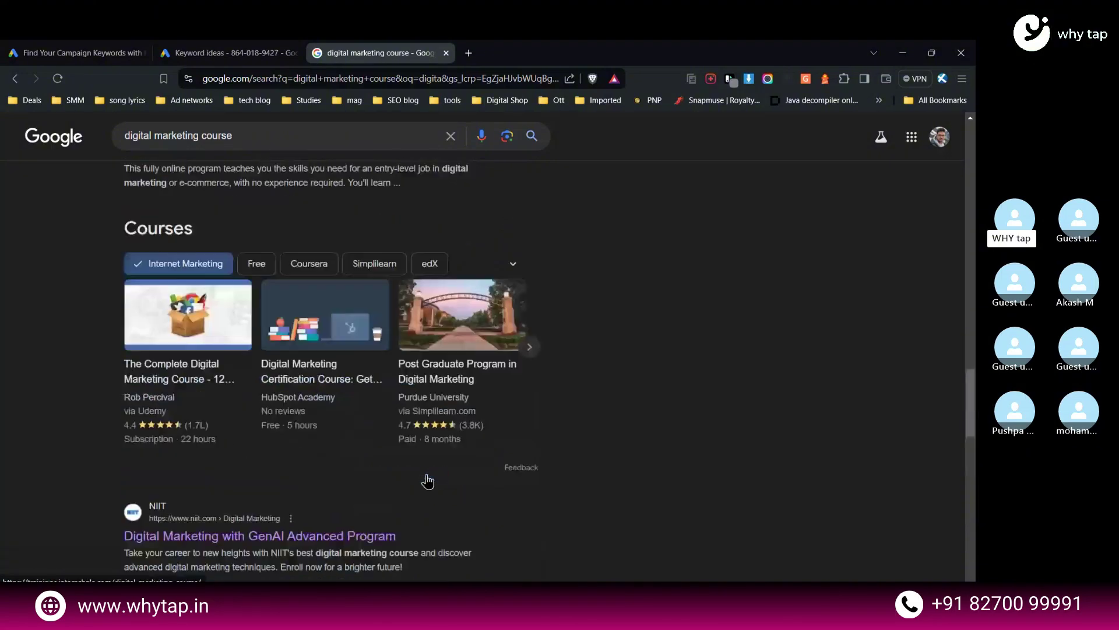
scroll(429, 481, "down", 5)
scroll(430, 480, "down", 10)
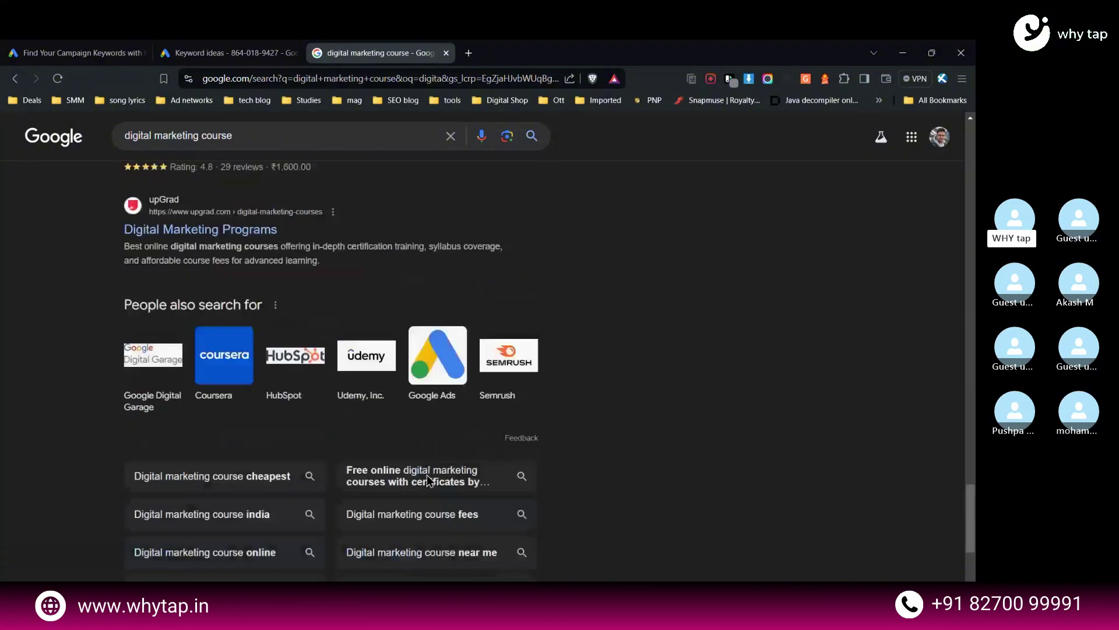
Open the second page of Google results and look through it, and rerun the "digital marketing course" search.
left_click(421, 493)
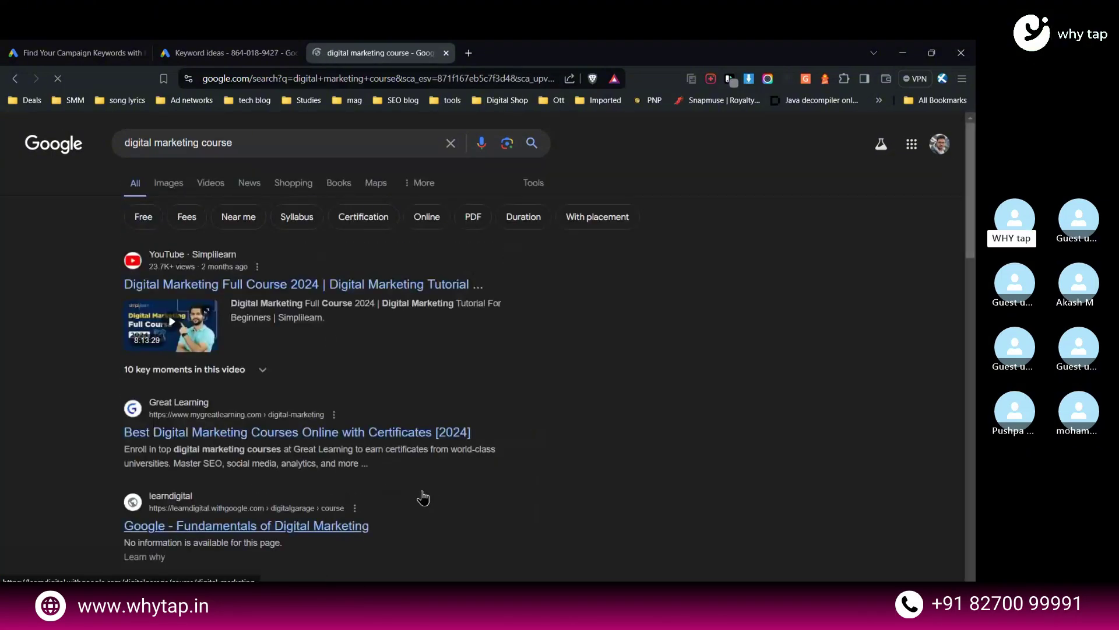
scroll(423, 495, "down", 10)
scroll(428, 492, "down", 5)
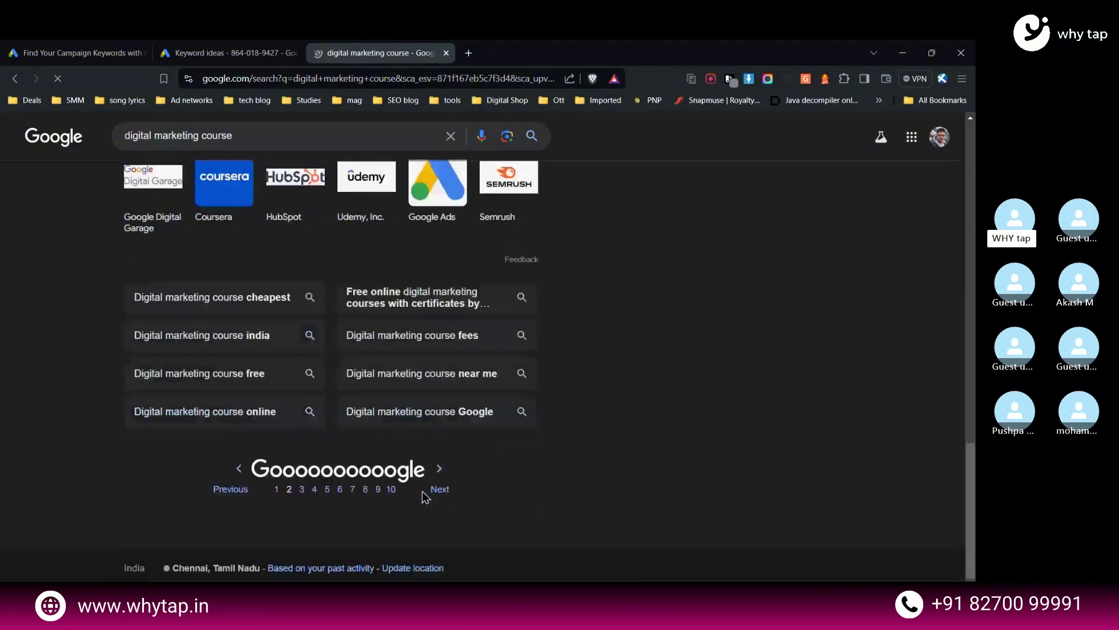
scroll(423, 492, "up", 12)
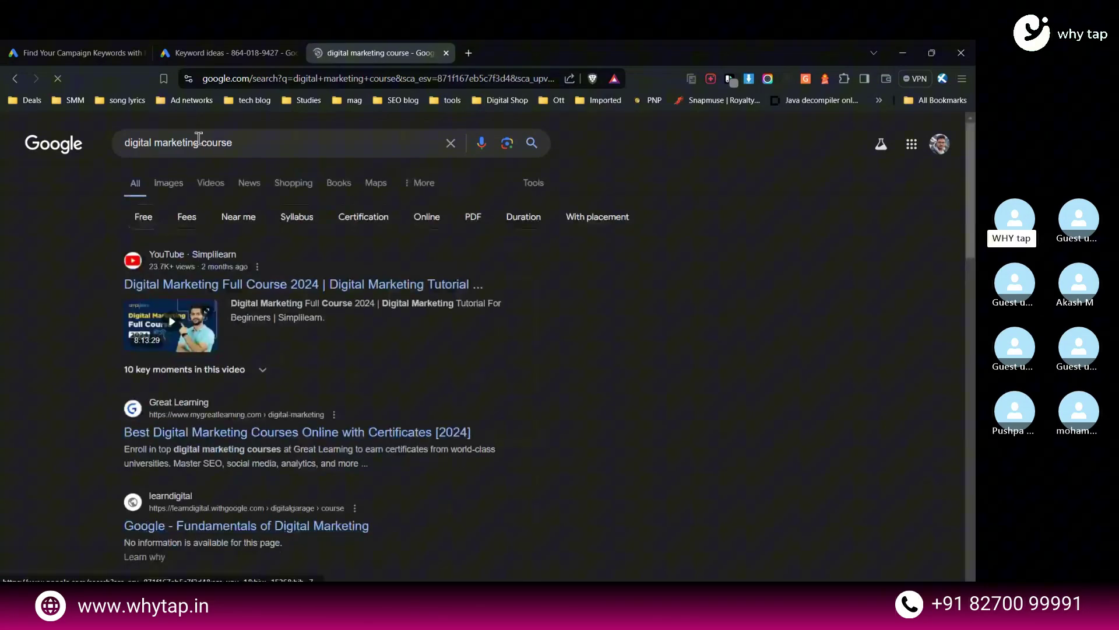
left_click(246, 139)
key("Return")
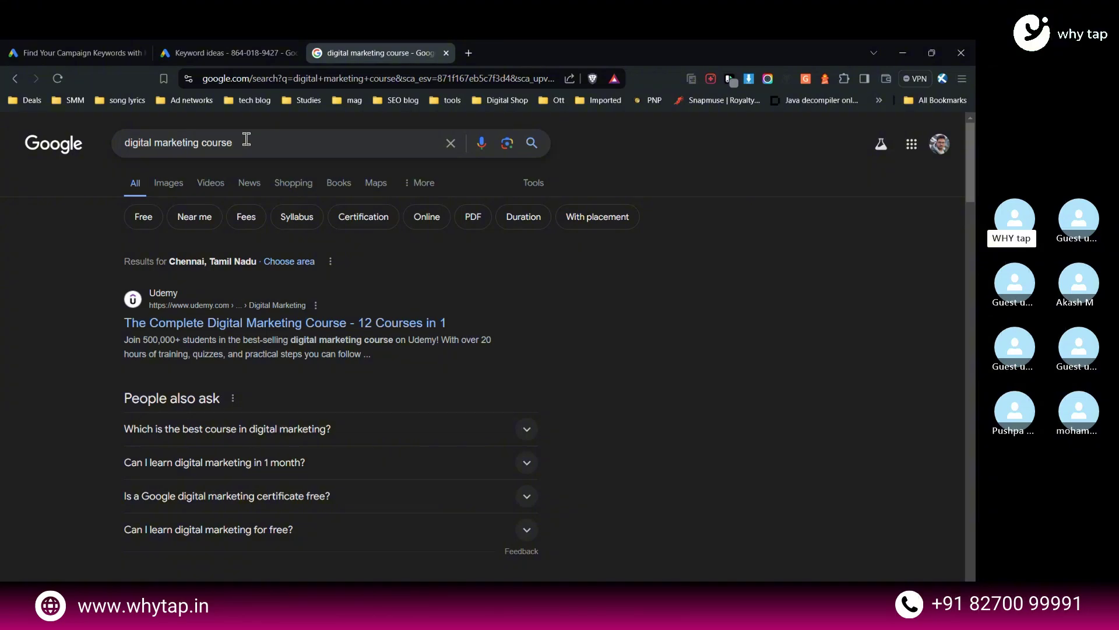
Return to the Google Ads keyword ideas and compare the metrics for "digital marketing classes", "digital marketing course near me" and "full stack development course".
left_click(246, 53)
scroll(326, 487, "down", 3)
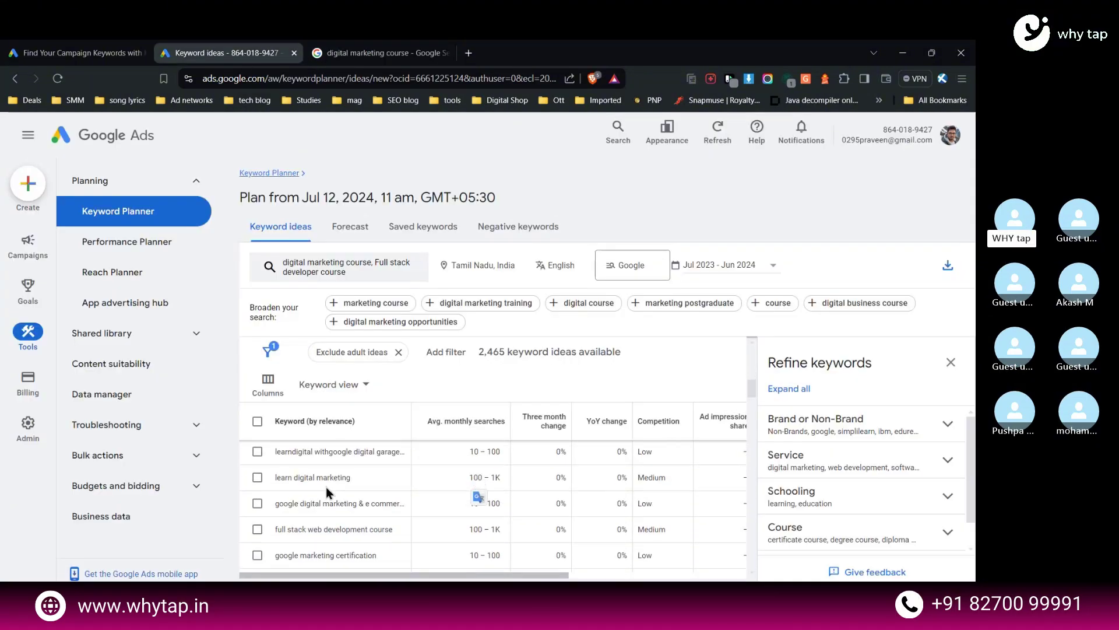
scroll(326, 487, "down", 3)
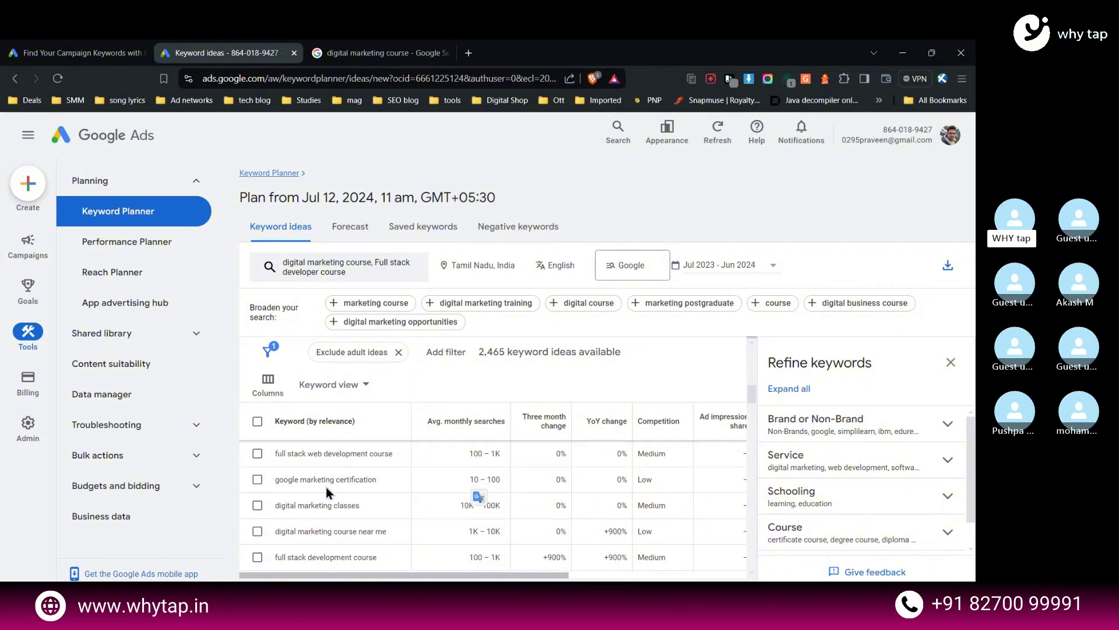
double_click(340, 496)
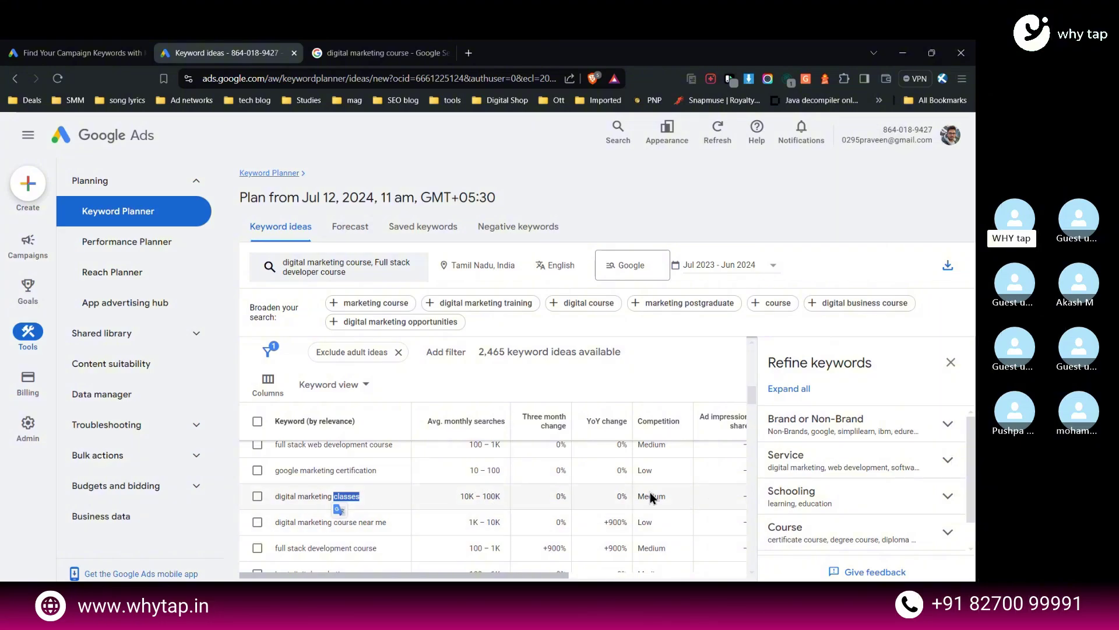
scroll(651, 496, "down", 1)
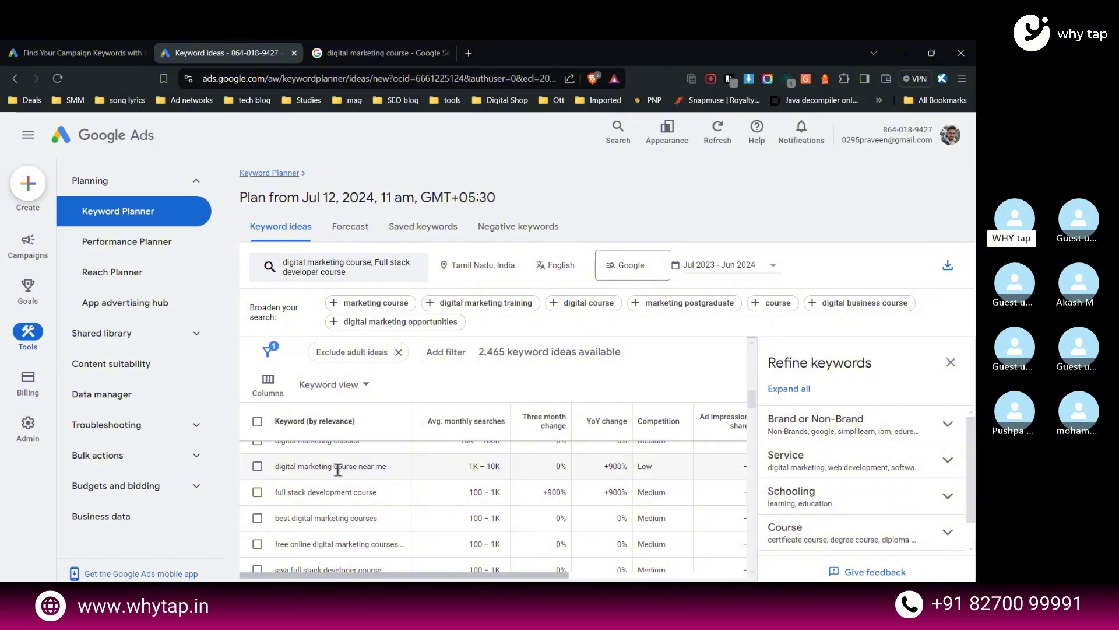
triple_click(338, 466)
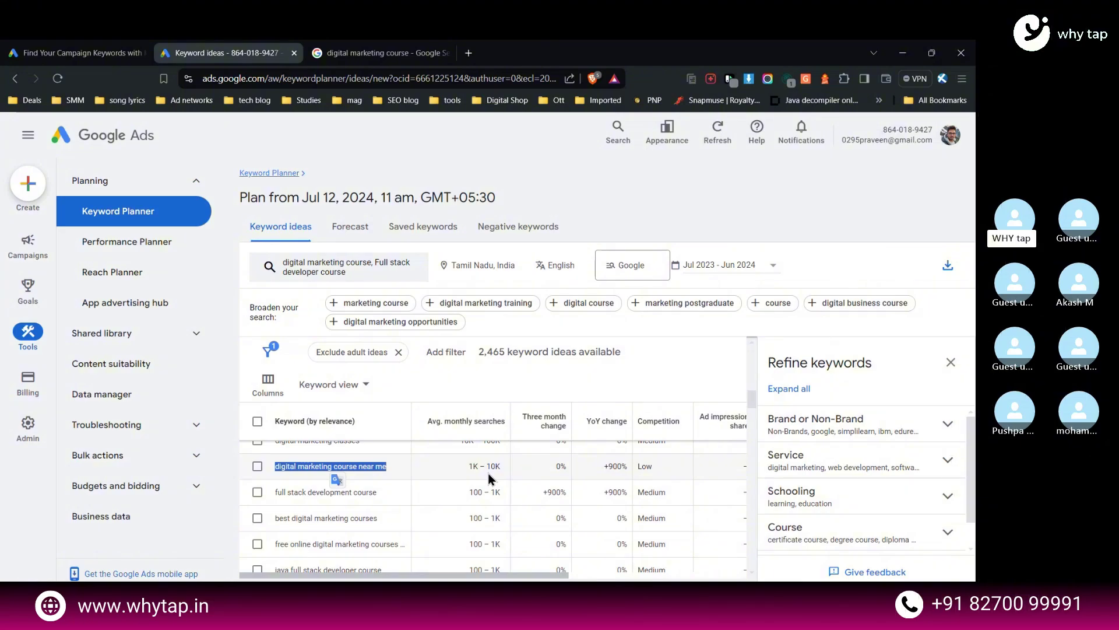
scroll(368, 513, "up", 2)
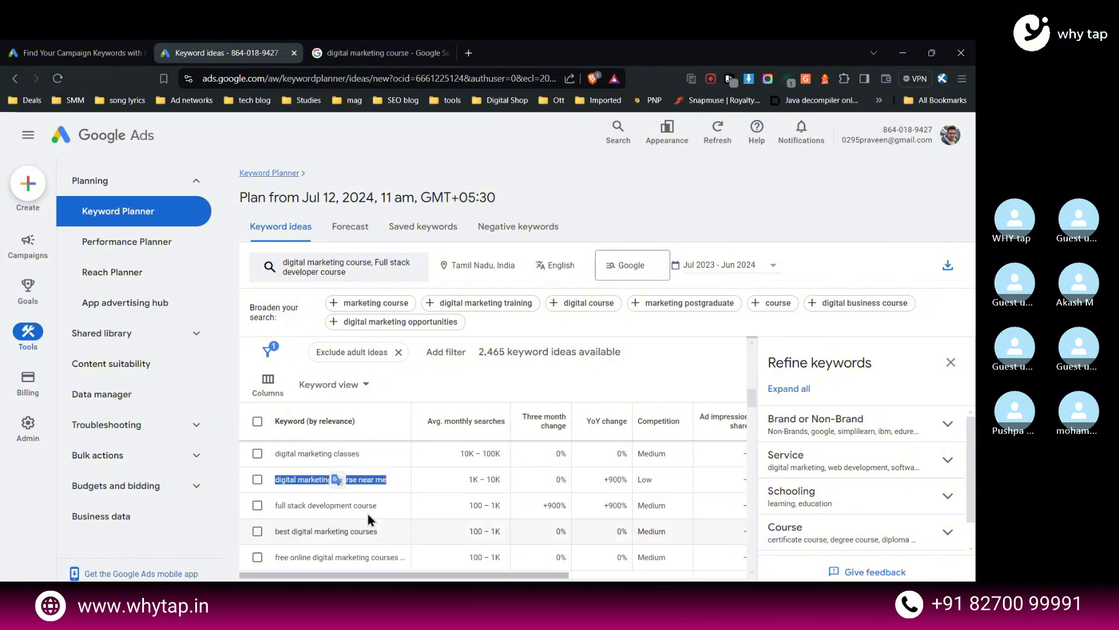
triple_click(304, 508)
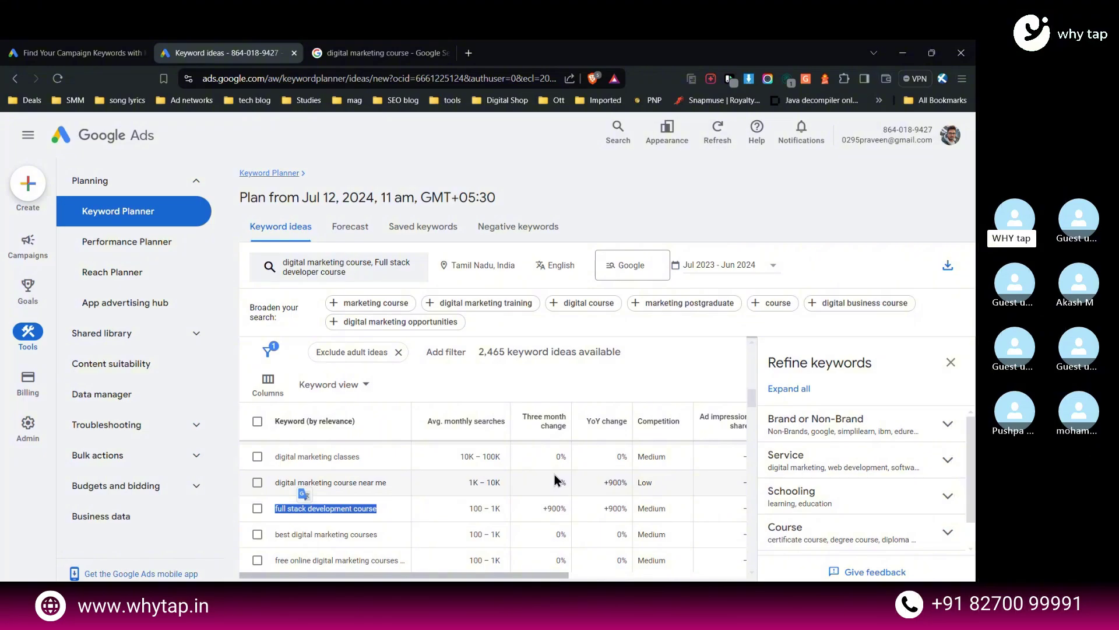
Look through the remaining keyword ideas to the end of the first page and highlight the total in the row range.
scroll(394, 508, "down", 3)
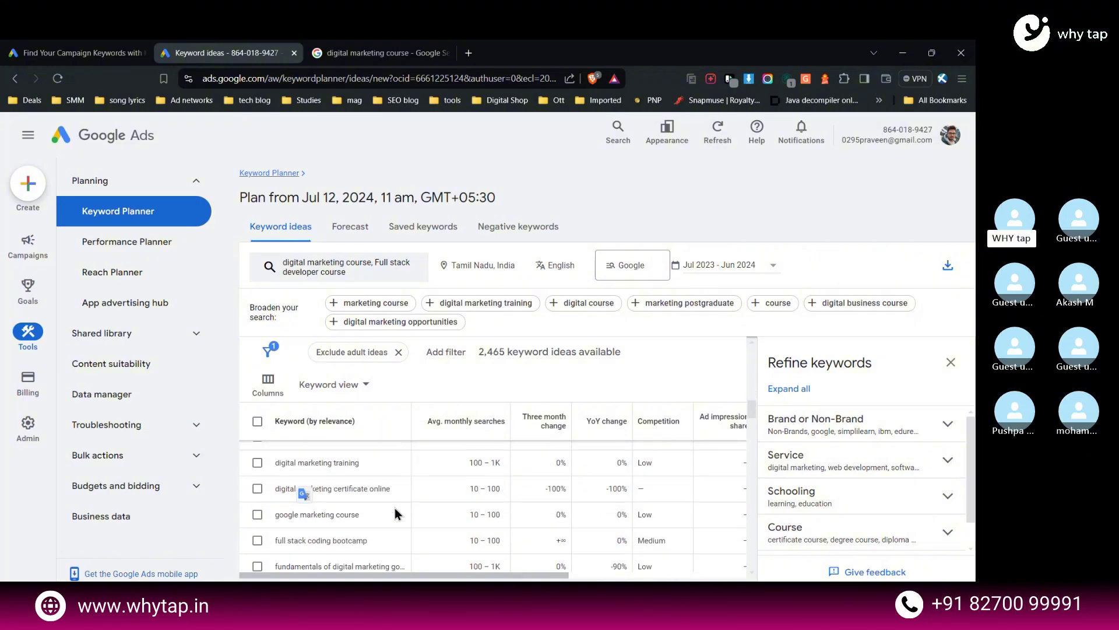
scroll(394, 508, "down", 5)
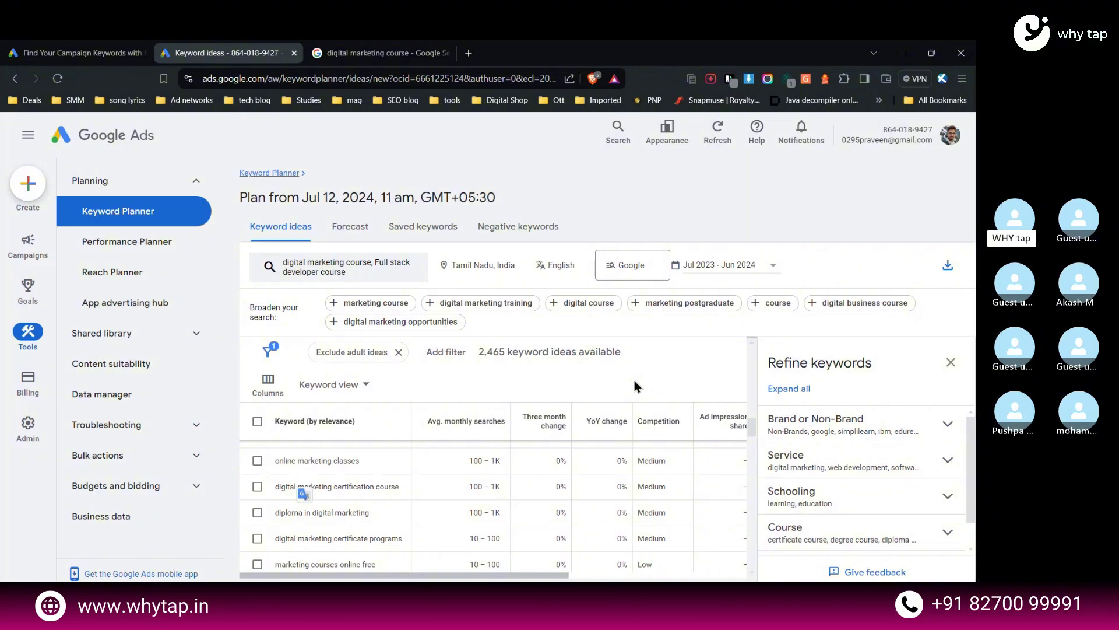
scroll(408, 538, "down", 2)
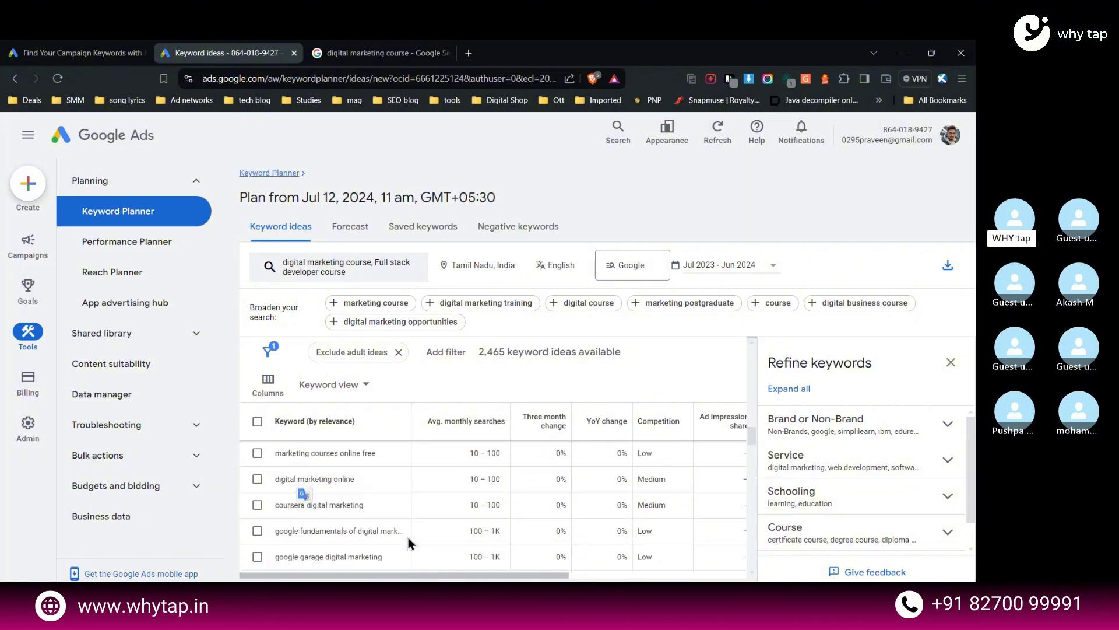
scroll(408, 538, "down", 5)
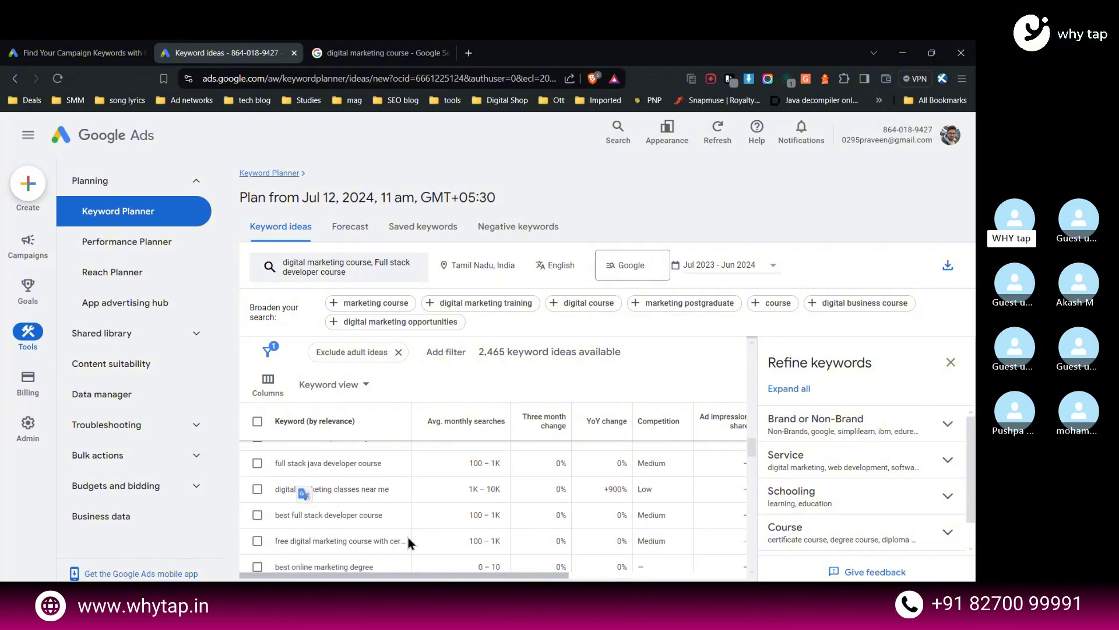
scroll(408, 543, "down", 5)
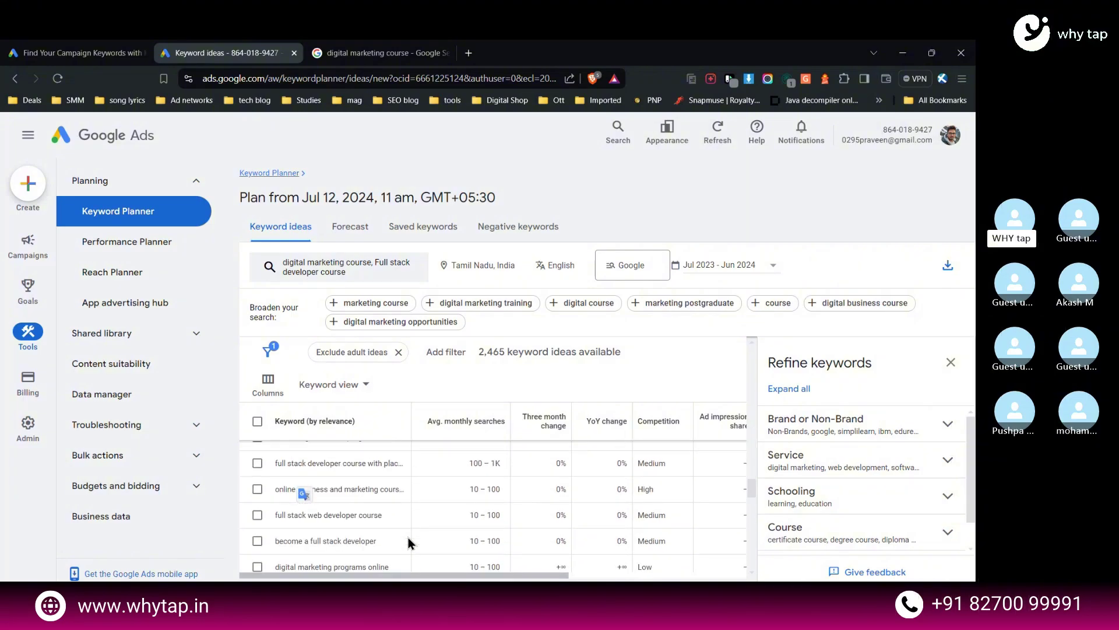
scroll(410, 543, "down", 5)
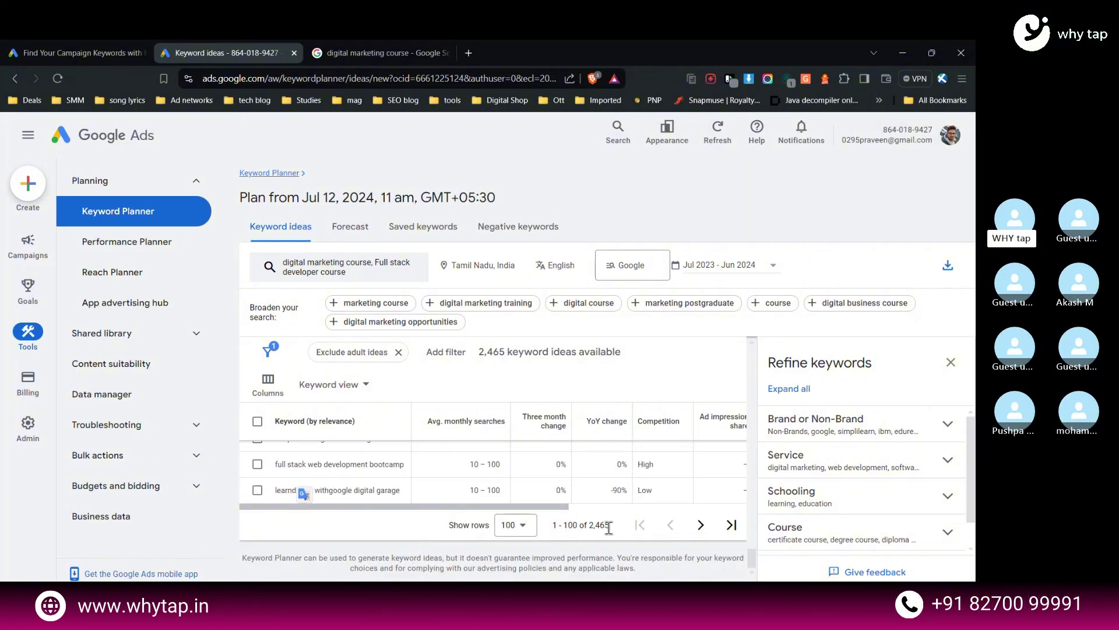
left_click_drag(610, 525, 589, 523)
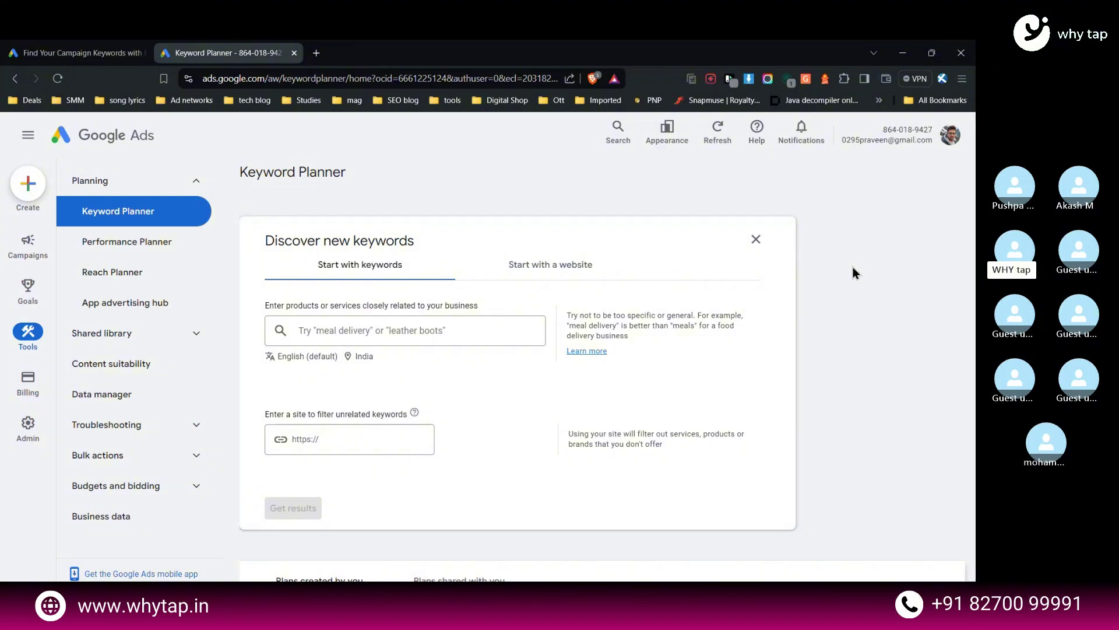
Enter "digital marketing course" as the seed keyword for discovering new keywords.
left_click(385, 326)
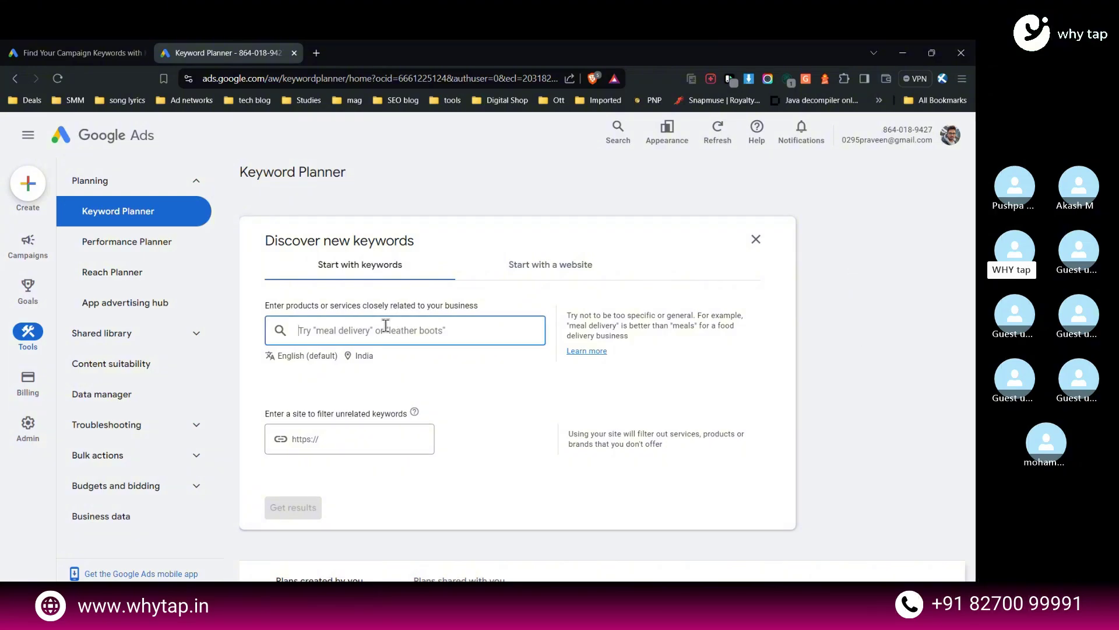
type("digital m")
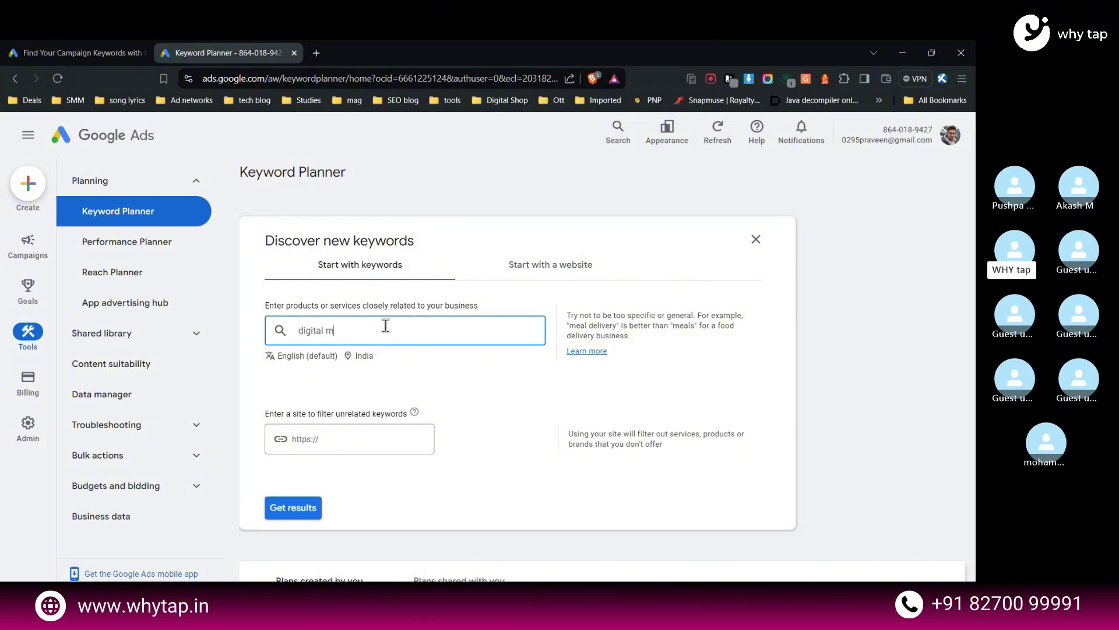
type("arketing course")
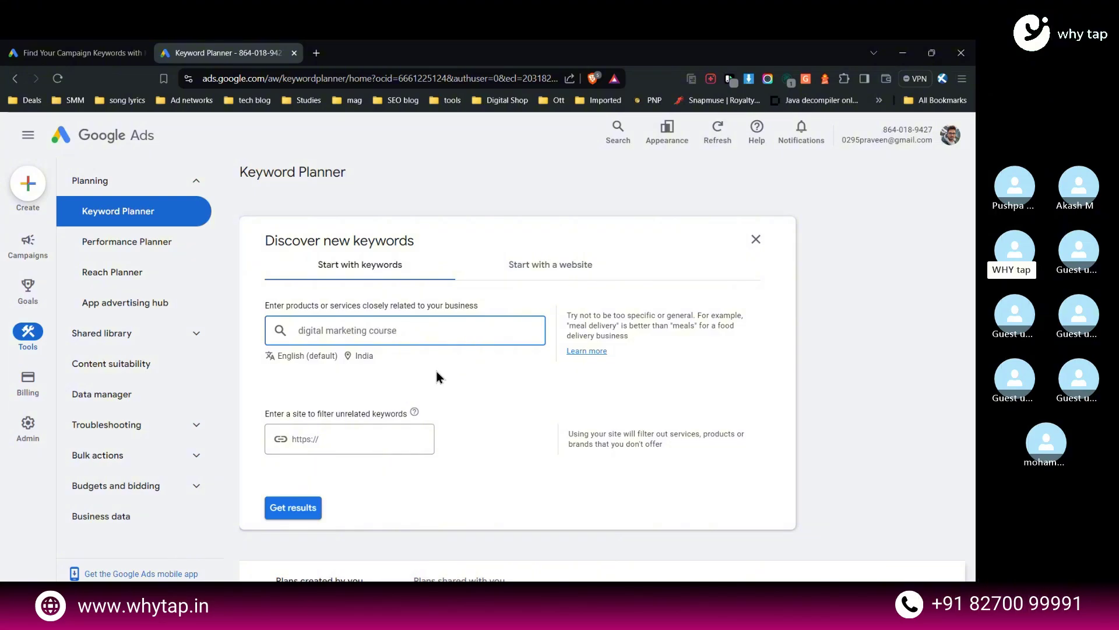
Replace India with the state of Tamil Nadu as the target location and save it.
left_click(365, 357)
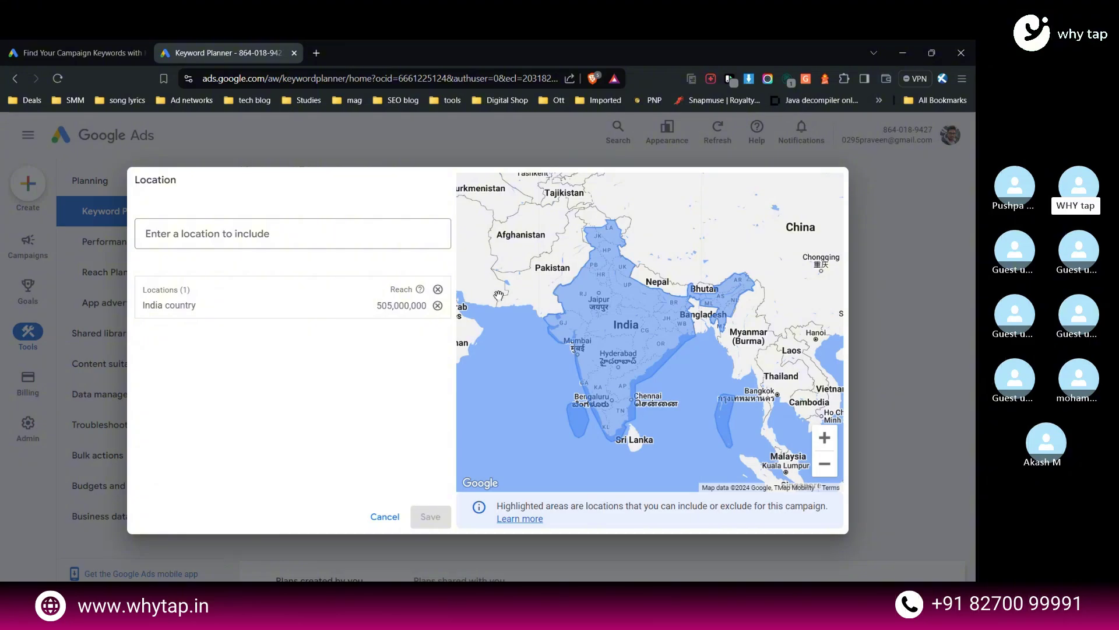
left_click(438, 305)
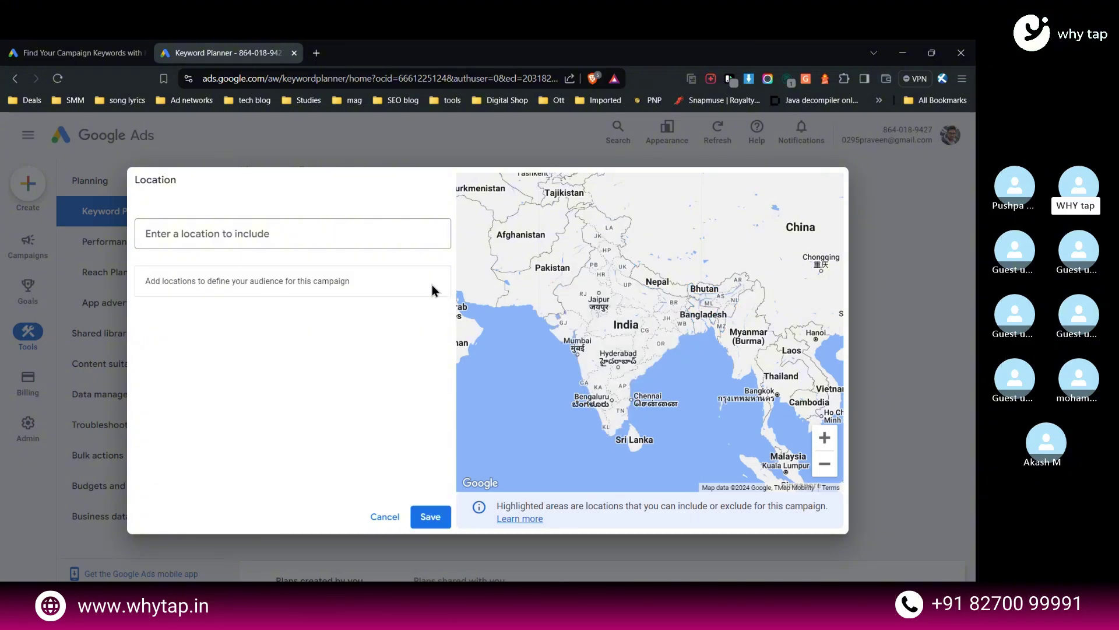
left_click(304, 232)
type("tamil")
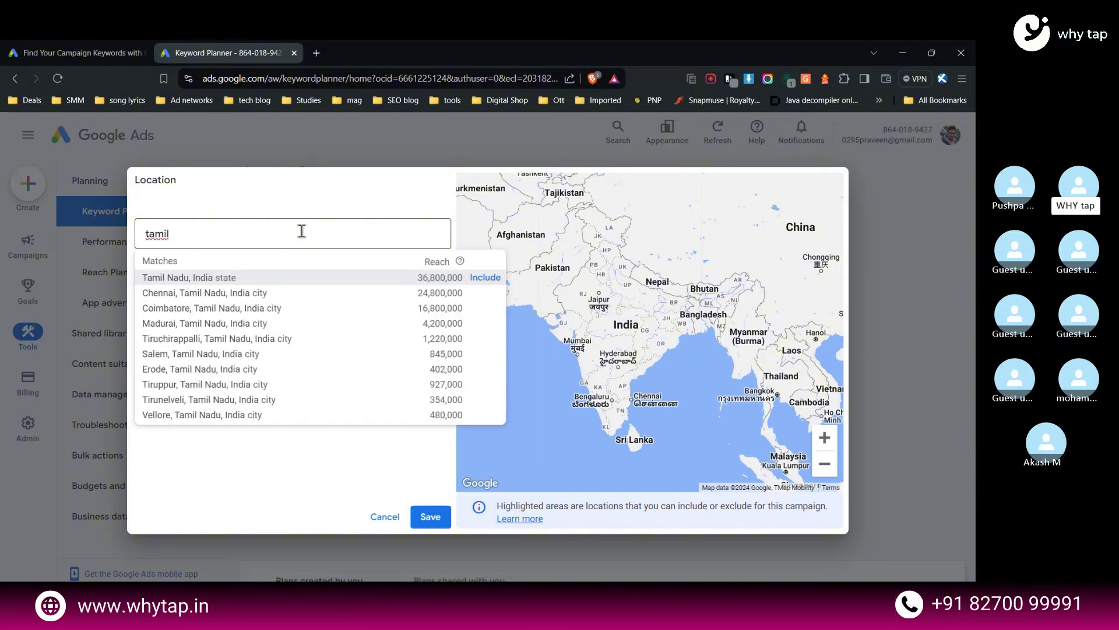
left_click(478, 279)
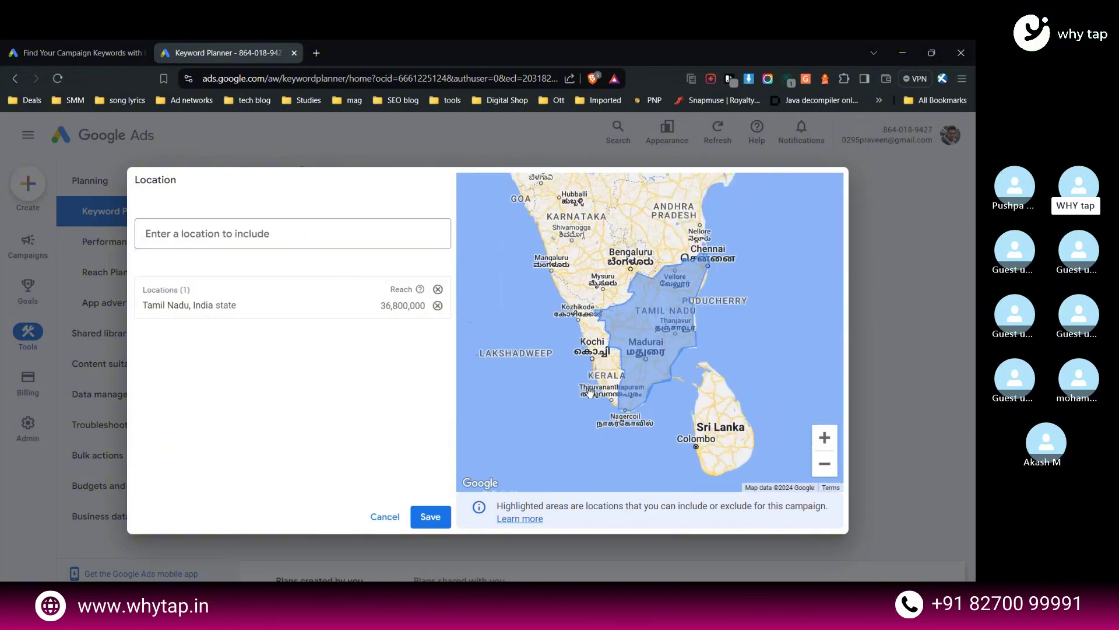
left_click(435, 515)
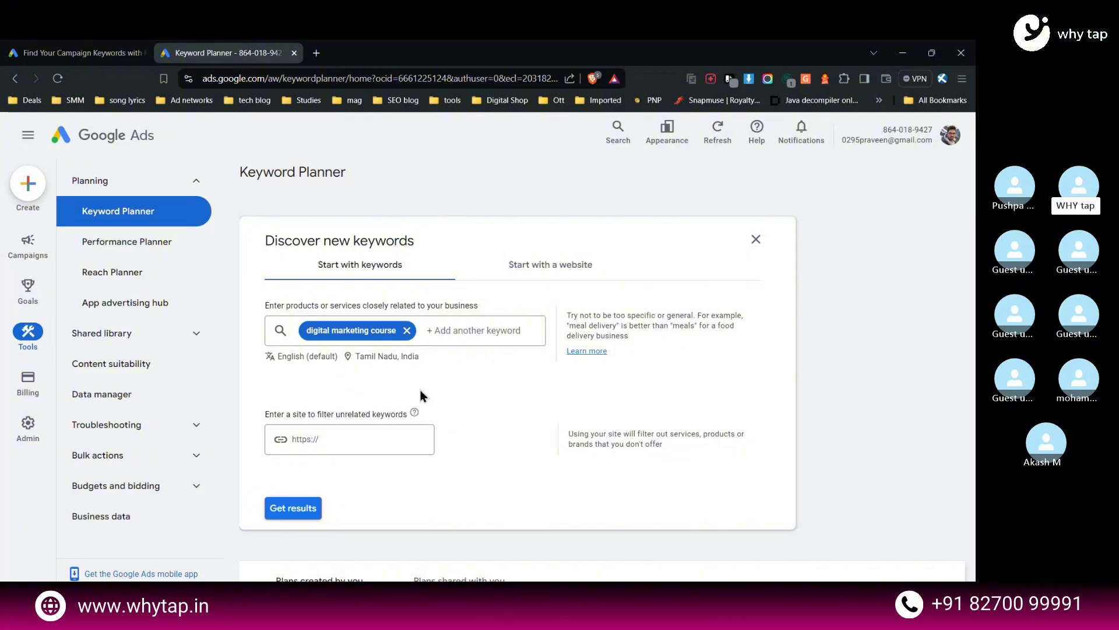
Add "Full stack developer course" as a second seed keyword and get the keyword ideas for both.
left_click(484, 330)
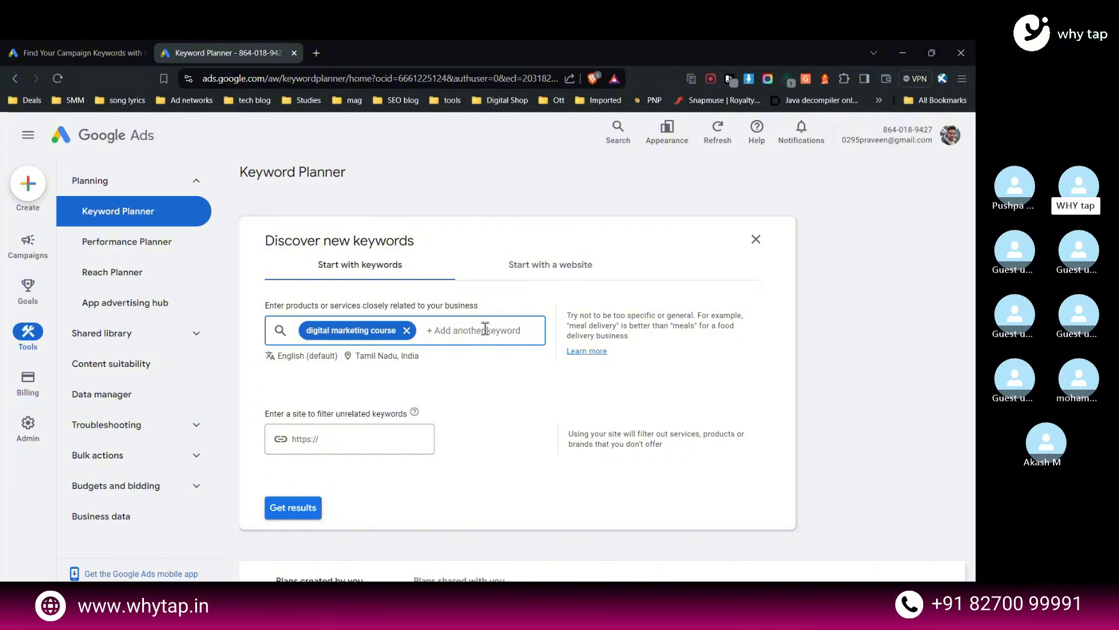
type("Full stack developer course")
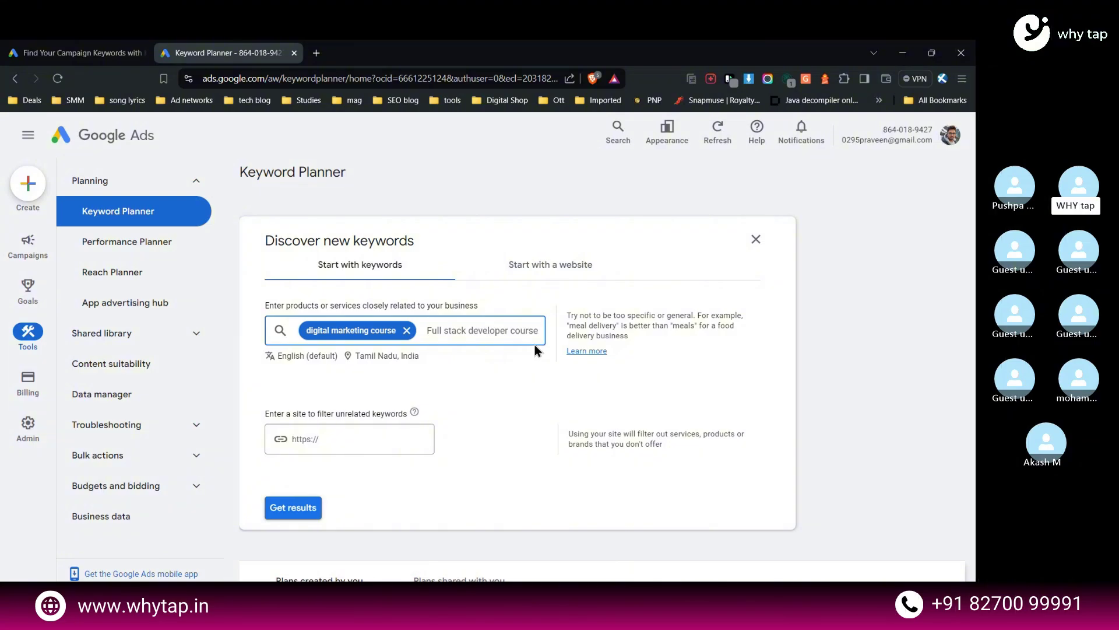
key("Return")
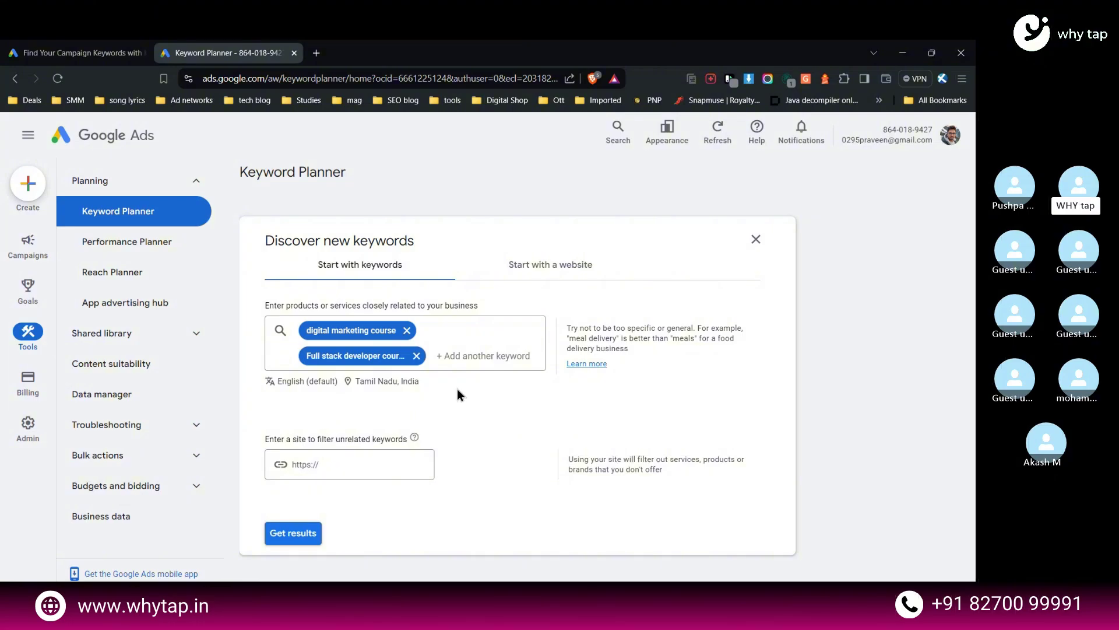
left_click(296, 531)
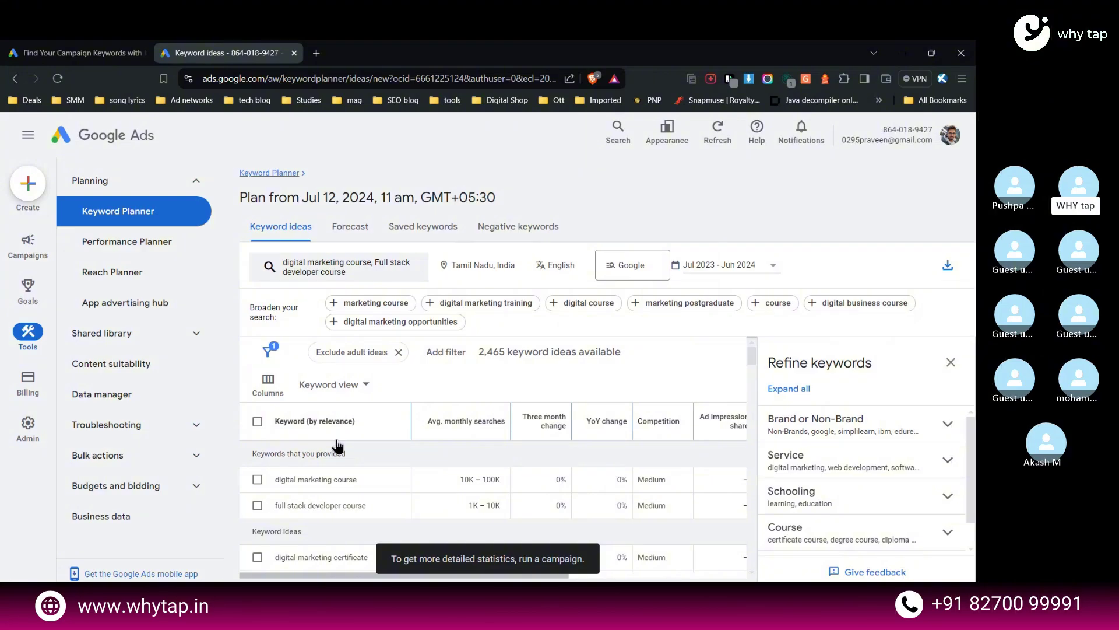
scroll(338, 446, "down", 1)
scroll(337, 446, "down", 1)
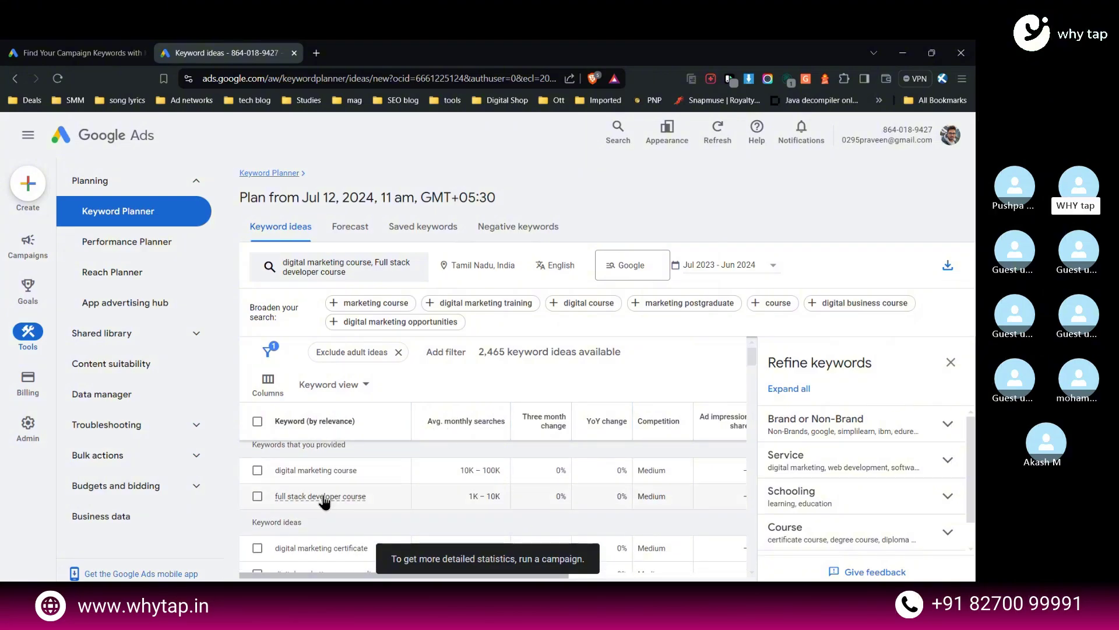
mouse_move(325, 496)
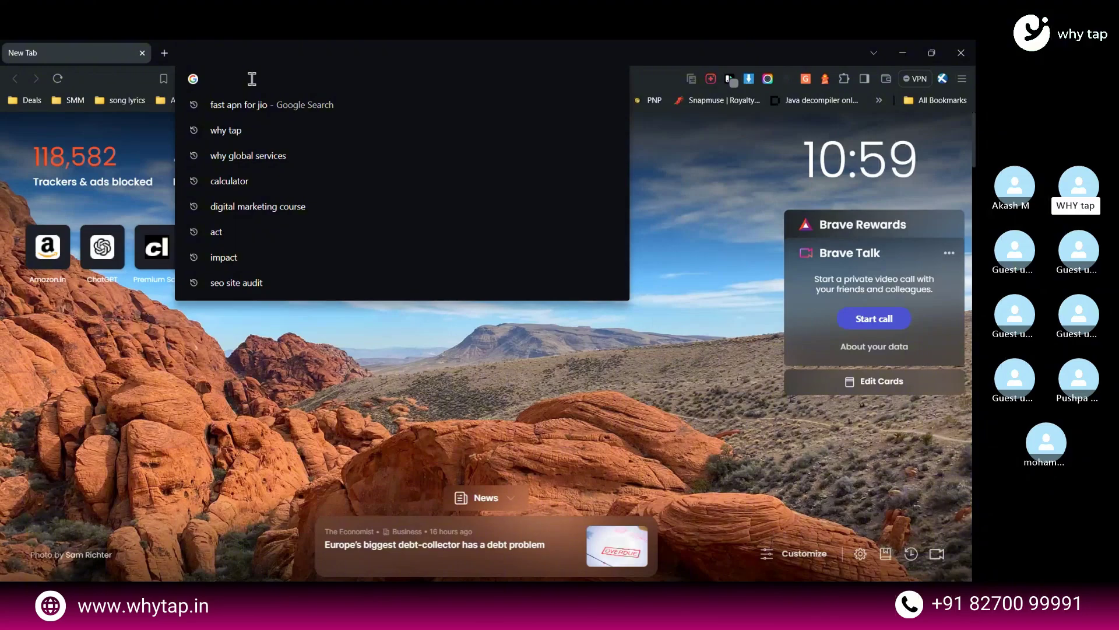
Search Google for "google keyword planner" from a new browser tab.
type("goog")
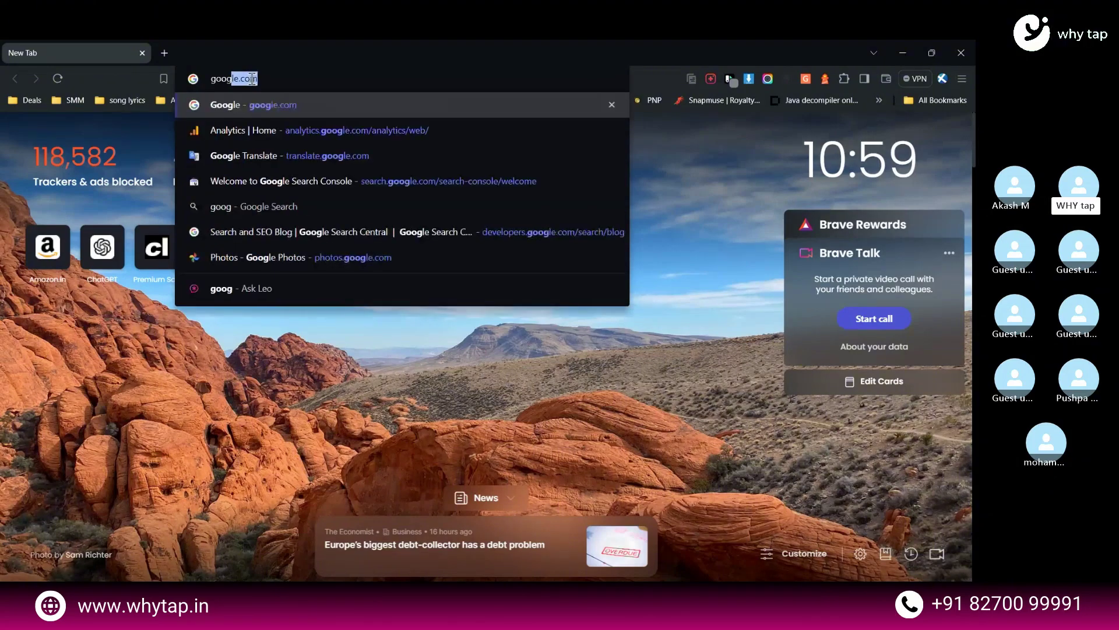
type("le keyw")
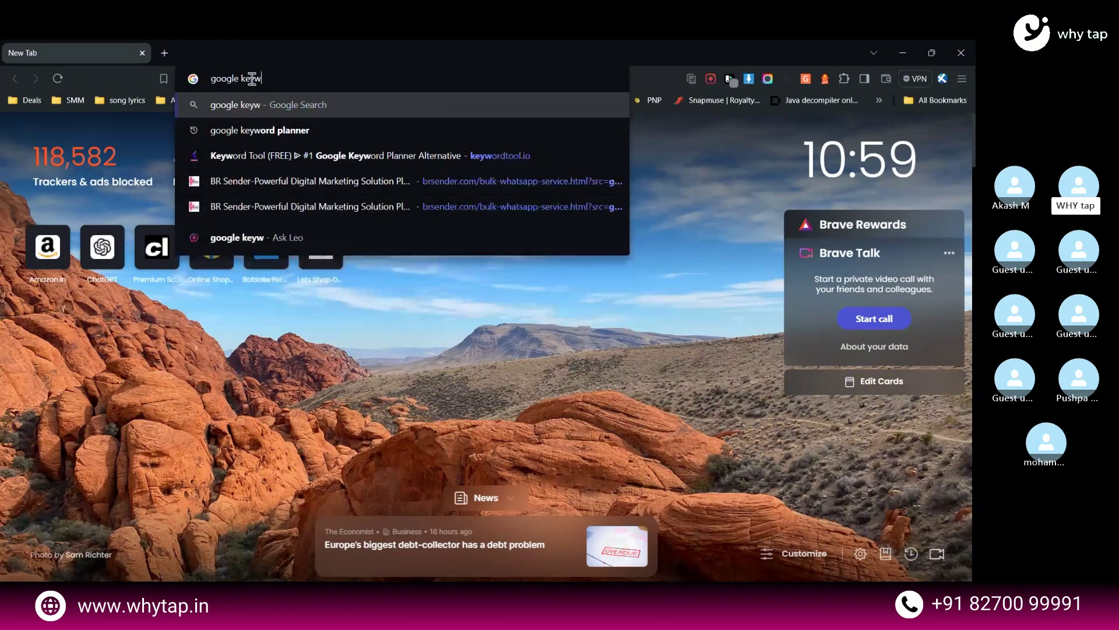
type("ord planner")
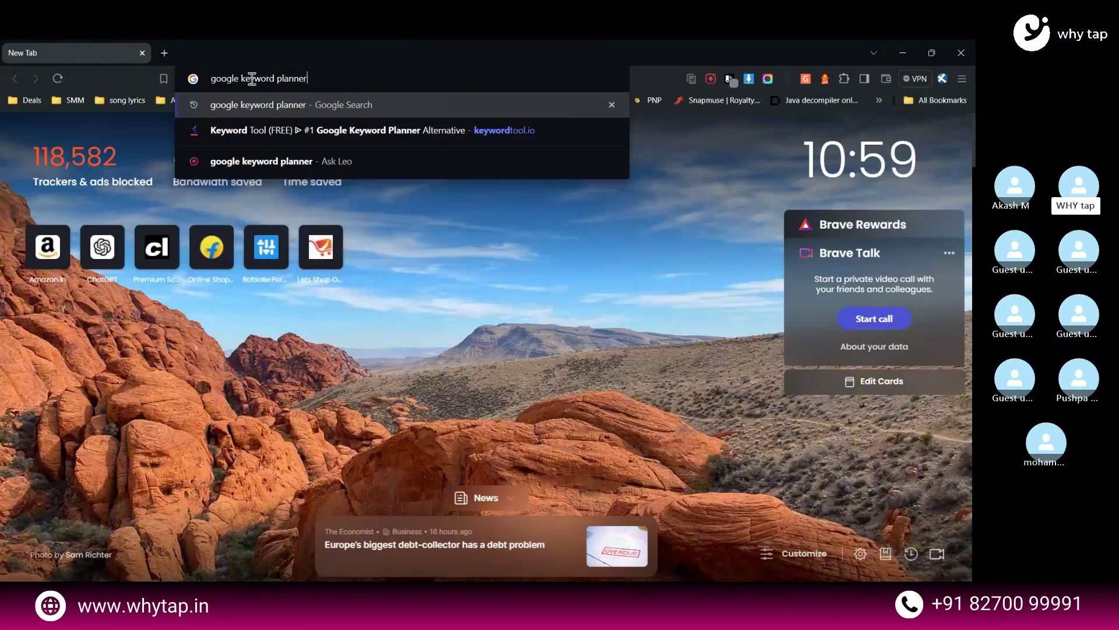
key("Return")
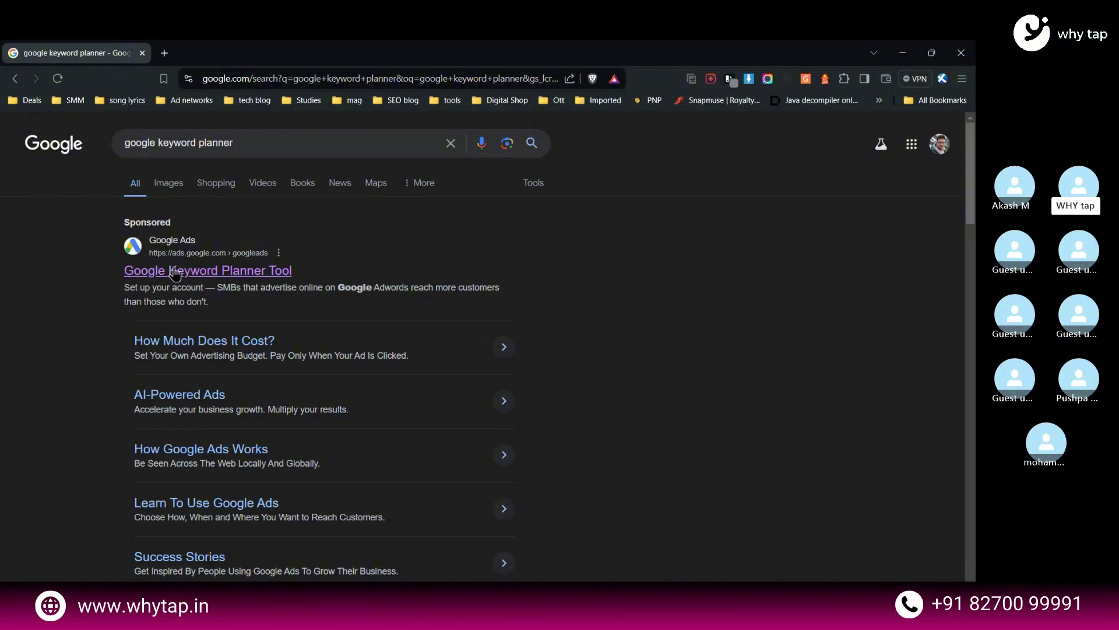
Look through the search results and open "Find Your Campaign Keywords with Keyword Planner" from Google Ads.
scroll(181, 272, "down", 1)
scroll(180, 272, "down", 1)
scroll(175, 251, "up", 1)
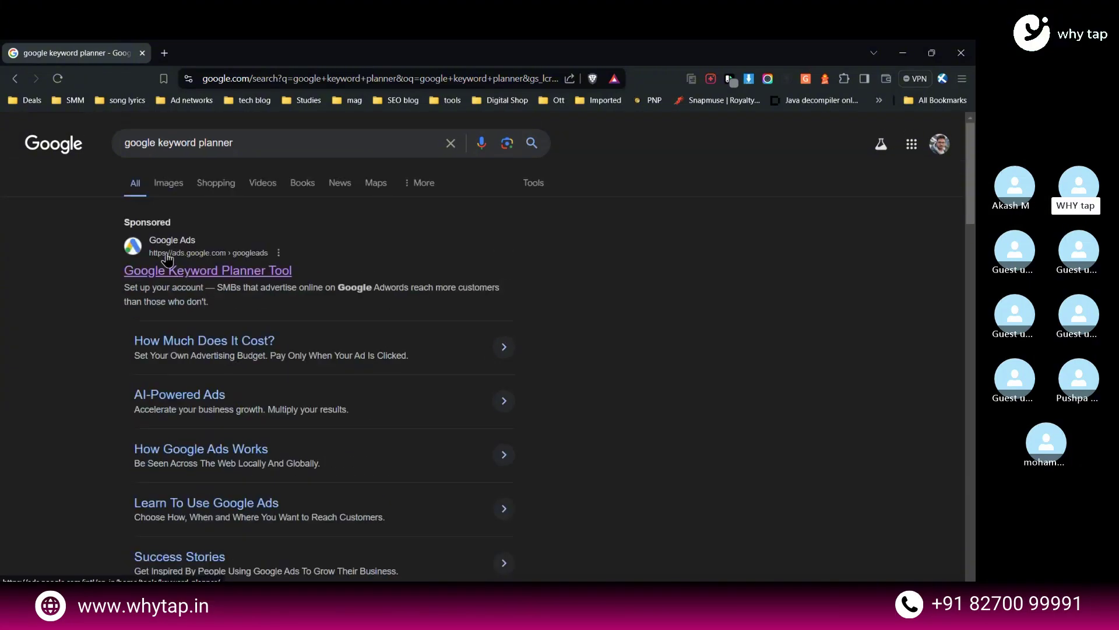
scroll(173, 239, "down", 8)
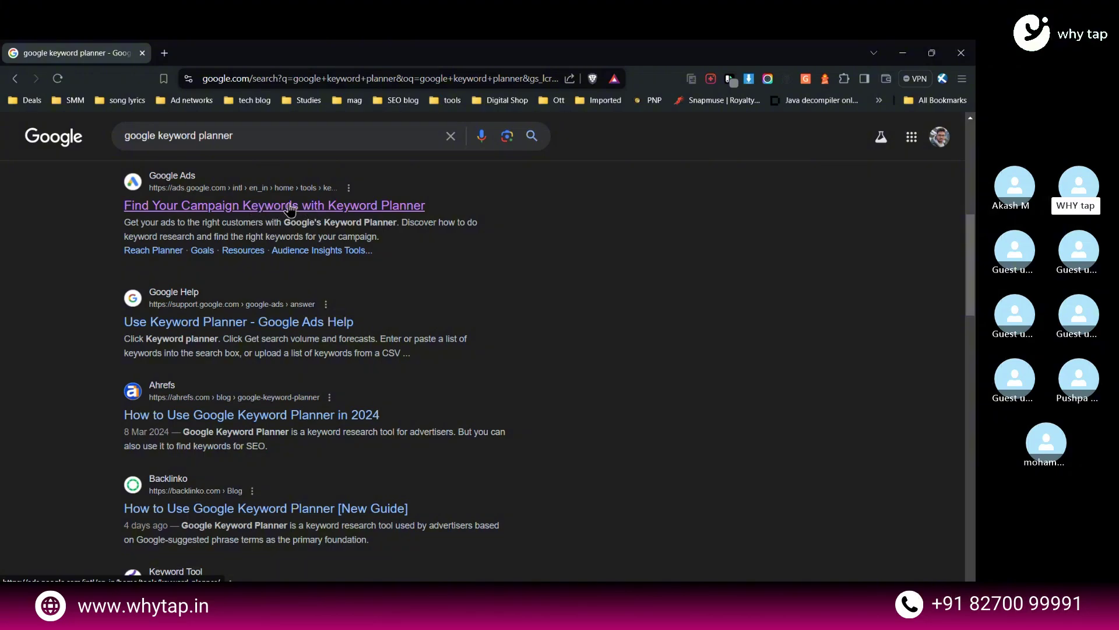
scroll(289, 209, "up", 4)
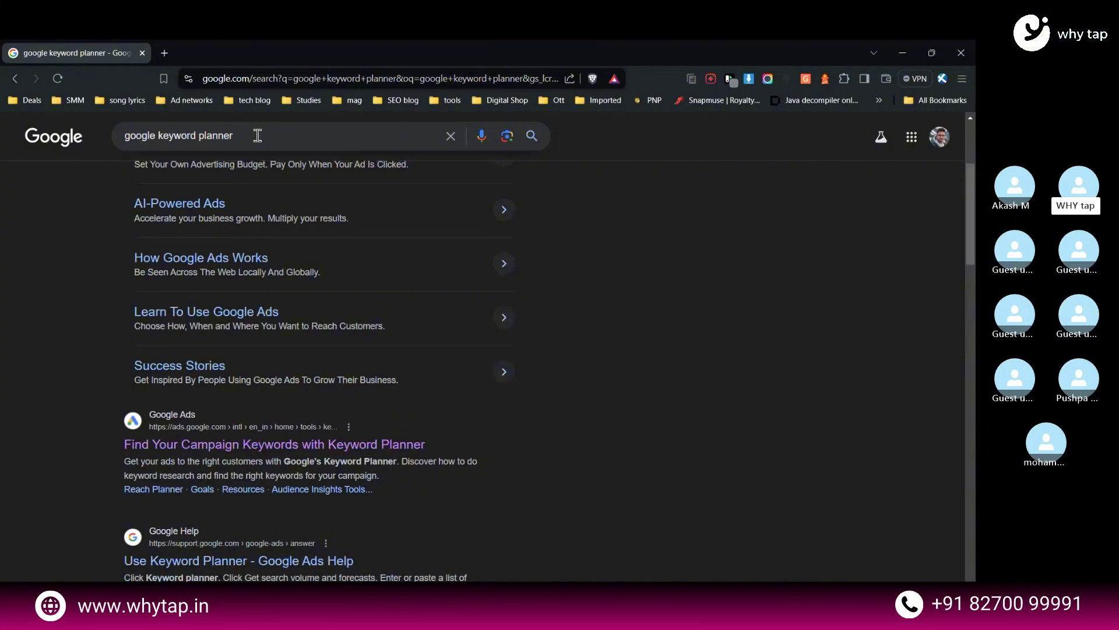
scroll(338, 176, "down", 3)
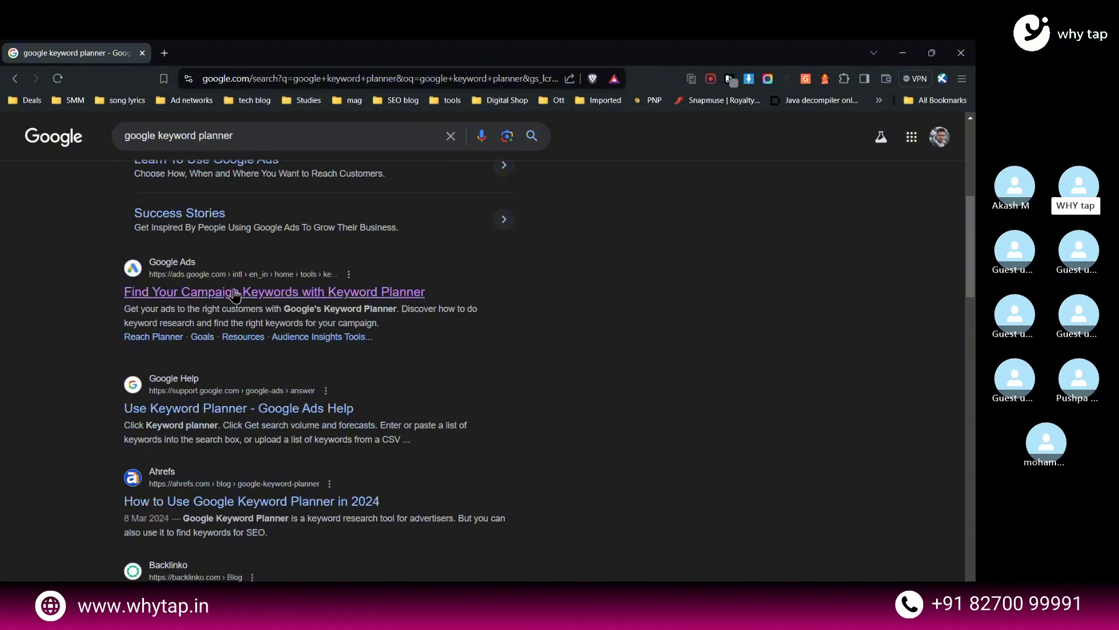
left_click(337, 296)
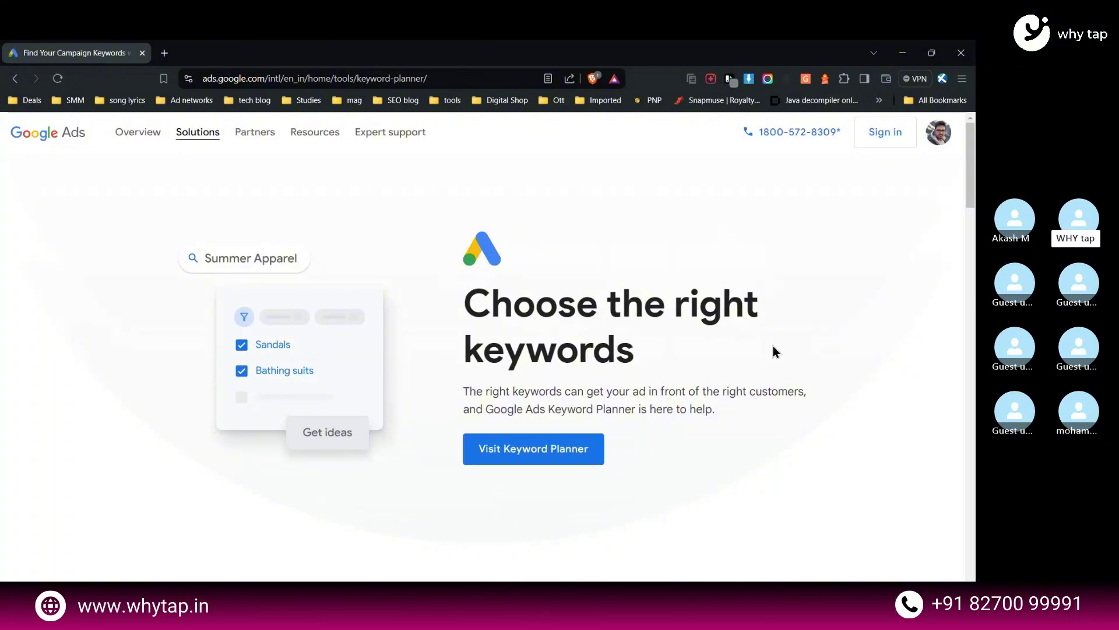
Proceed to Keyword Planner and create a new Google Ads account instead of finishing the existing setup.
left_click(537, 455)
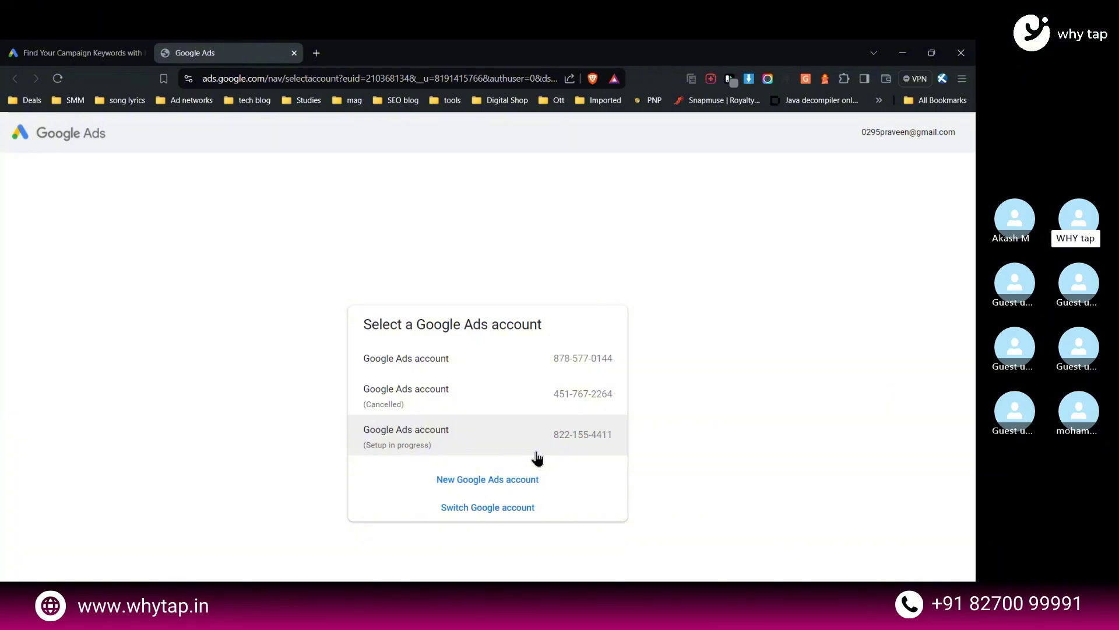
left_click(477, 479)
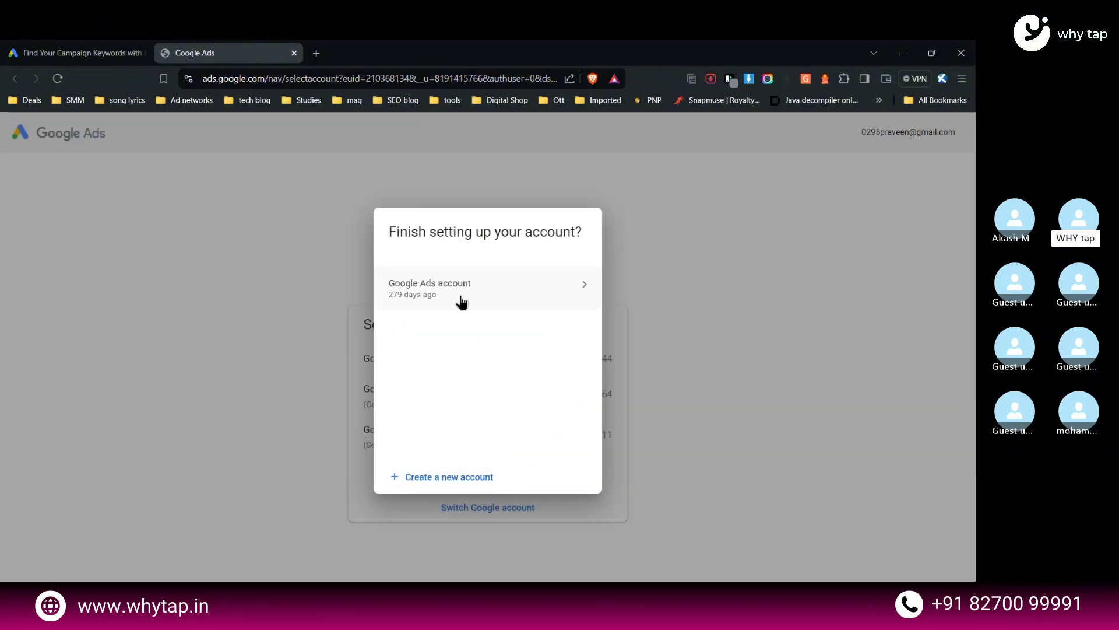
left_click(446, 476)
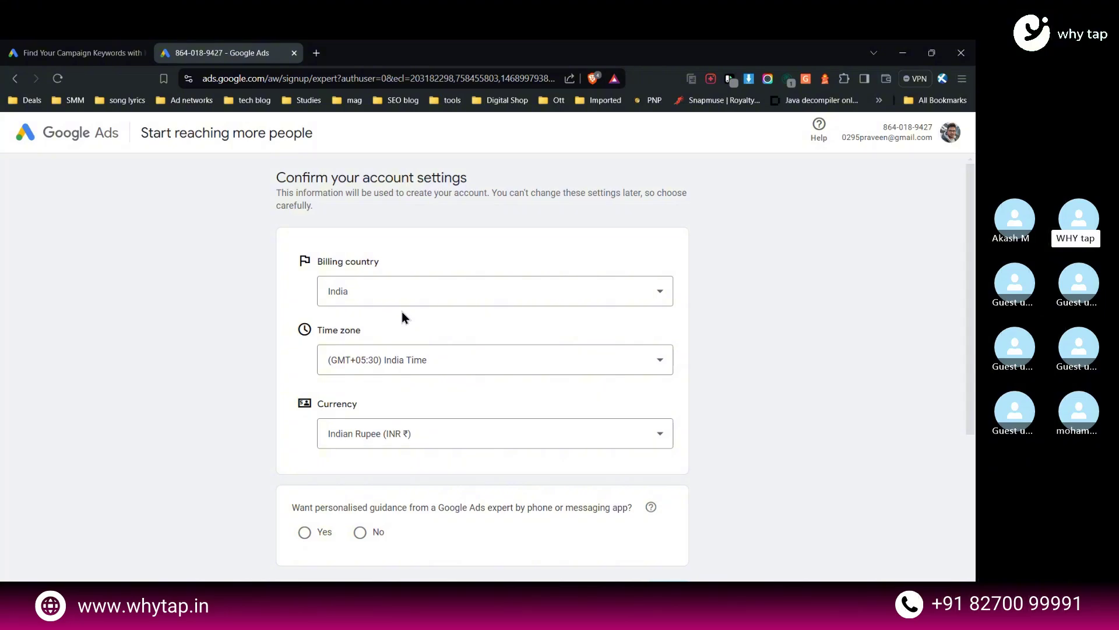
Review the preset billing country, time zone and currency, decline personalised guidance from a Google Ads expert, and submit the account settings.
scroll(401, 311, "down", 2)
scroll(401, 311, "up", 2)
scroll(401, 311, "down", 3)
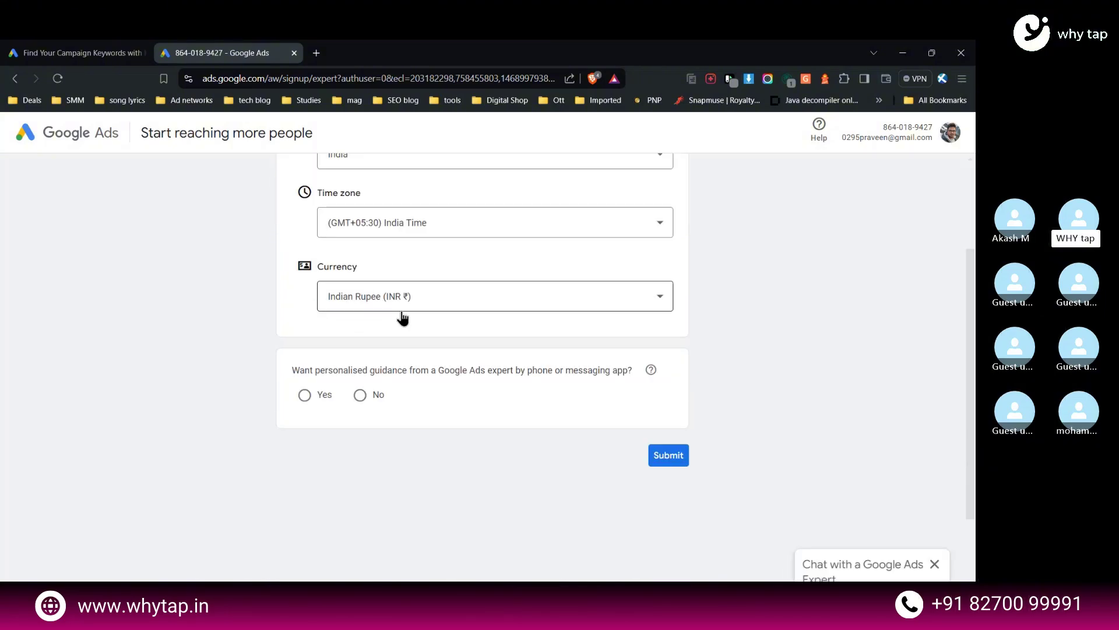
scroll(399, 317, "up", 2)
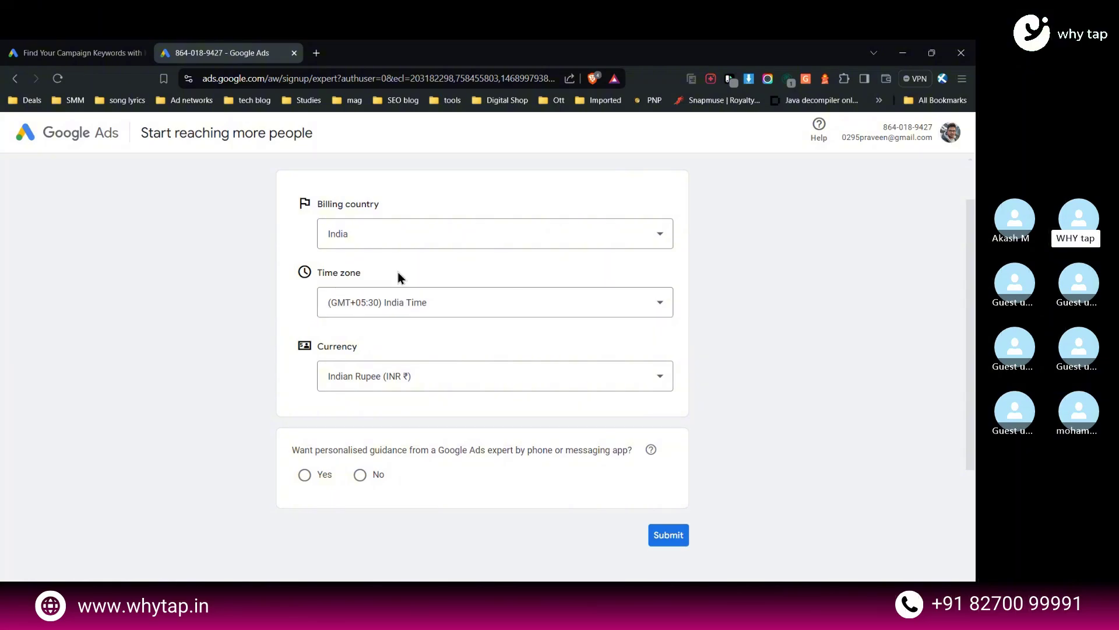
scroll(320, 364, "down", 1)
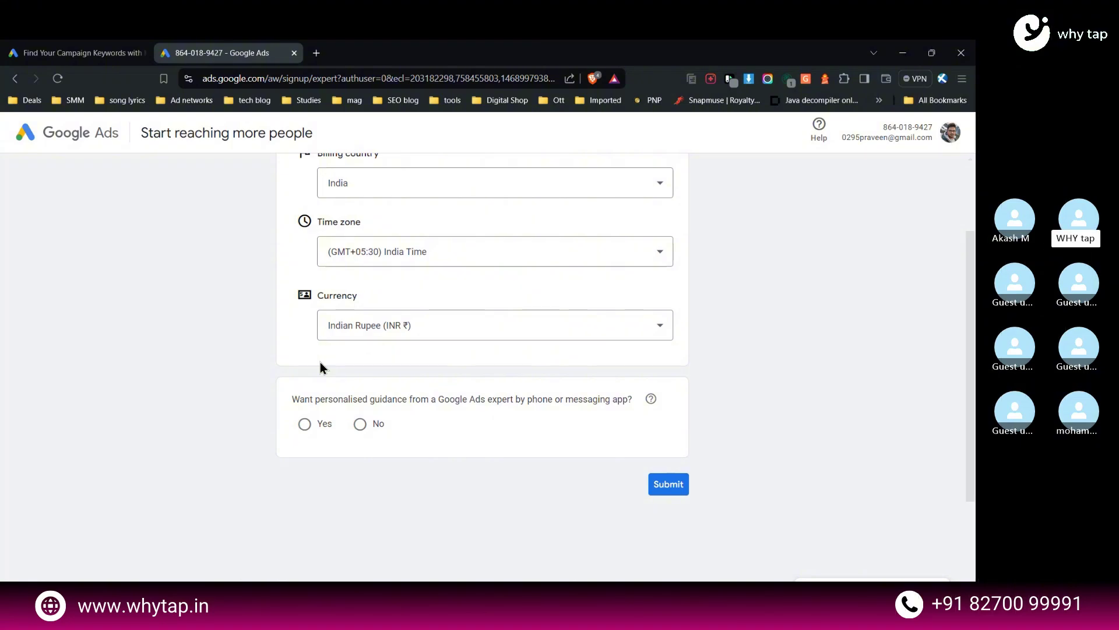
scroll(320, 362, "down", 2)
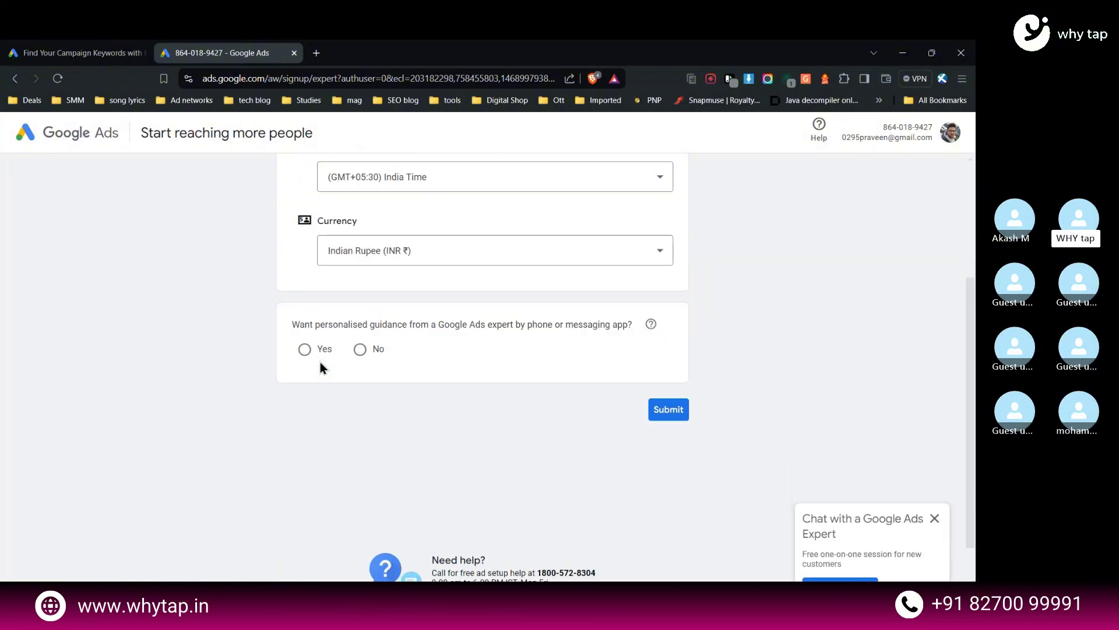
scroll(320, 362, "up", 4)
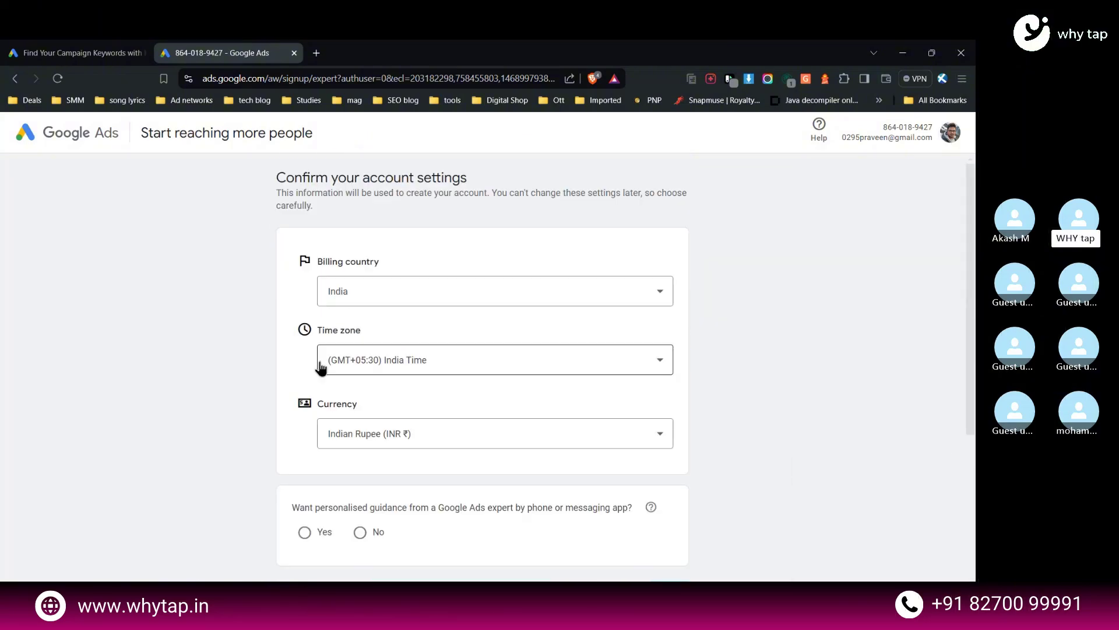
scroll(320, 366, "down", 1)
scroll(321, 368, "down", 3)
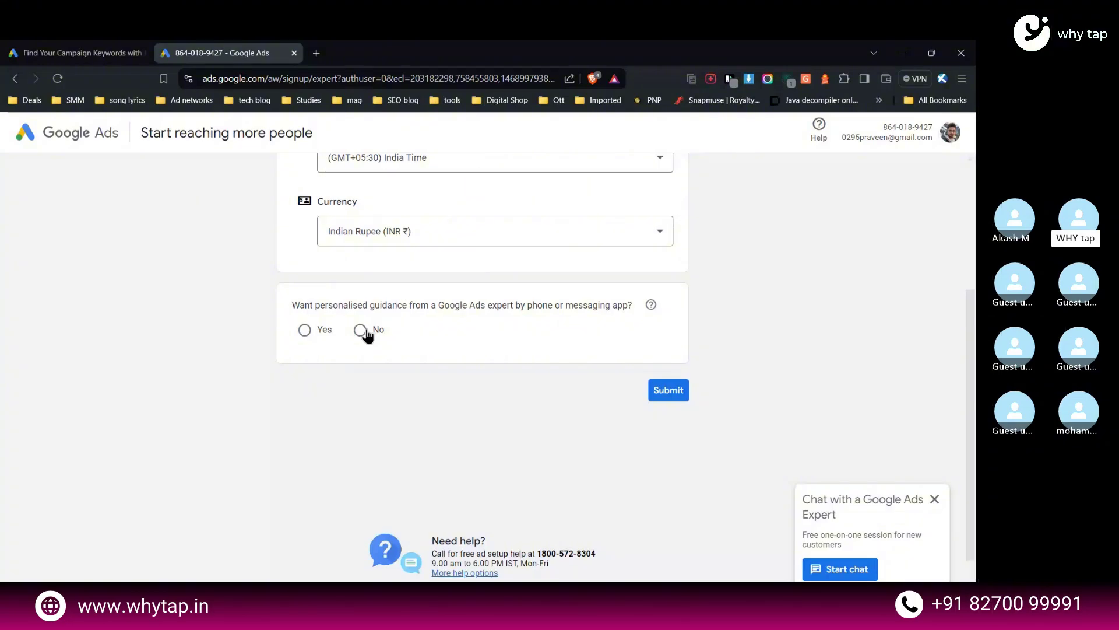
left_click(361, 330)
left_click(671, 392)
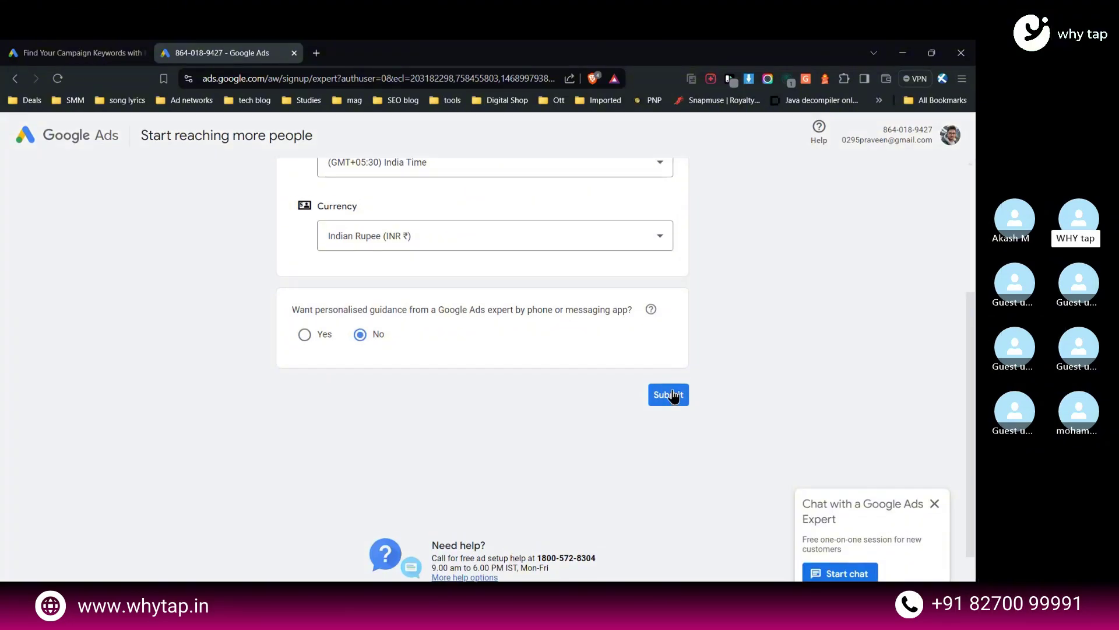